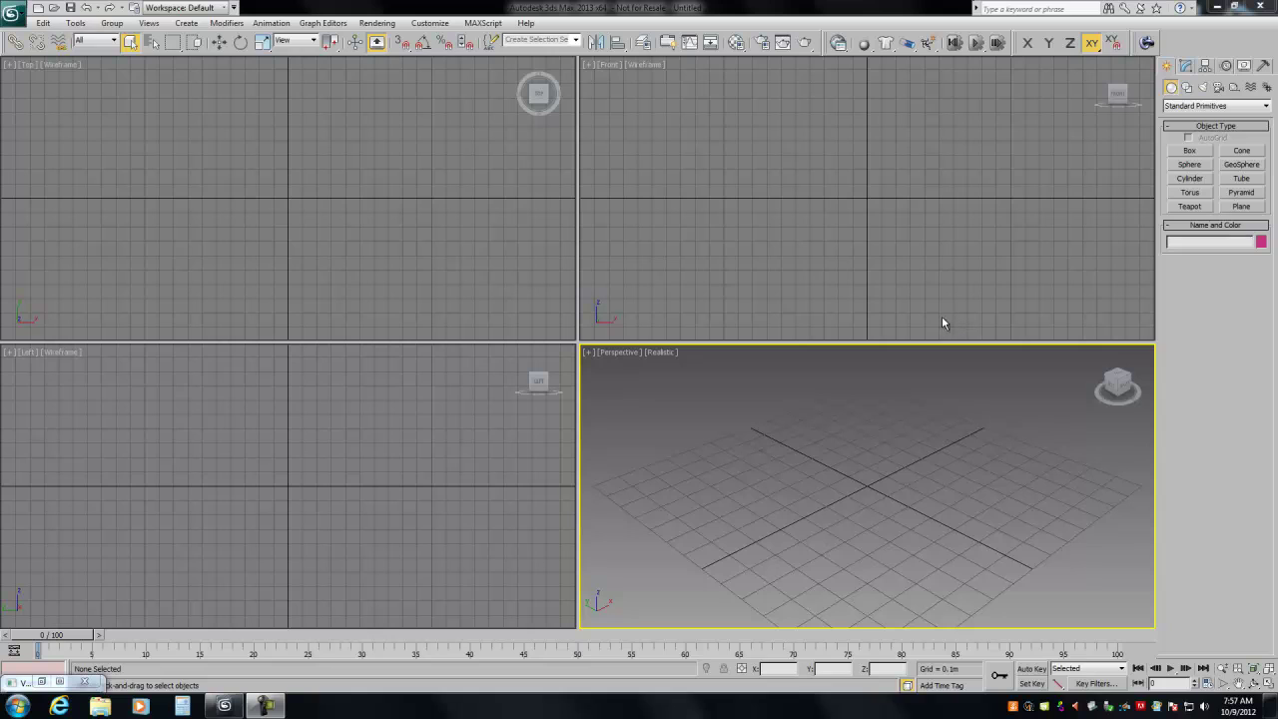
# Draw Sphere001 at the grid origin, add Hair and Fur (WSM), and set Perspective to Shaded
pyautogui.click(1187, 165)
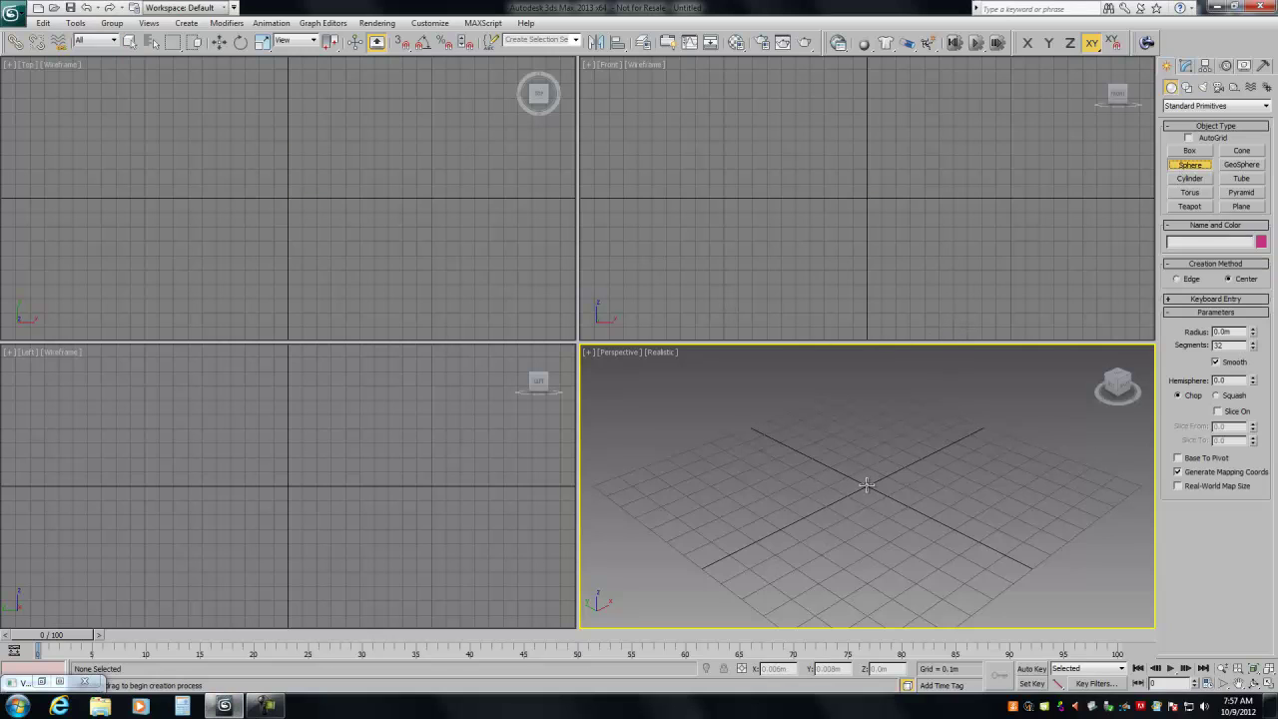
pyautogui.moveTo(869, 486); pyautogui.dragTo(902, 509)
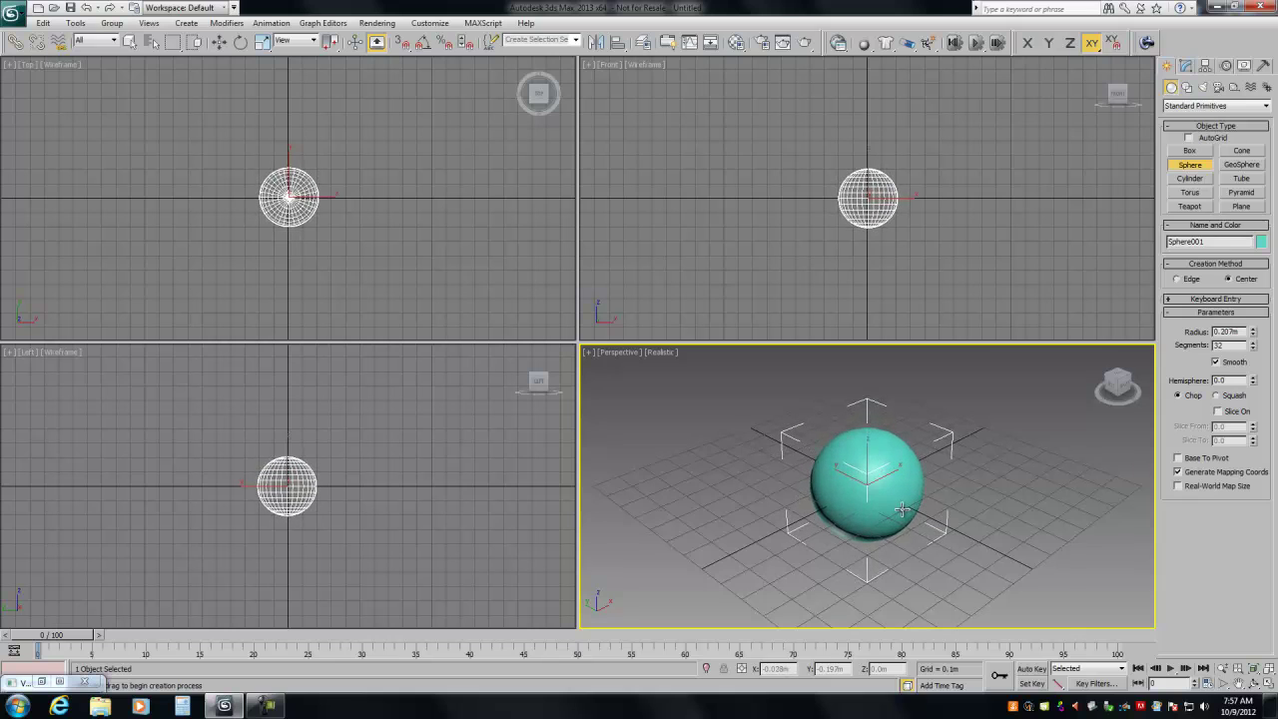
pyautogui.click(1188, 68)
pyautogui.click(1207, 106)
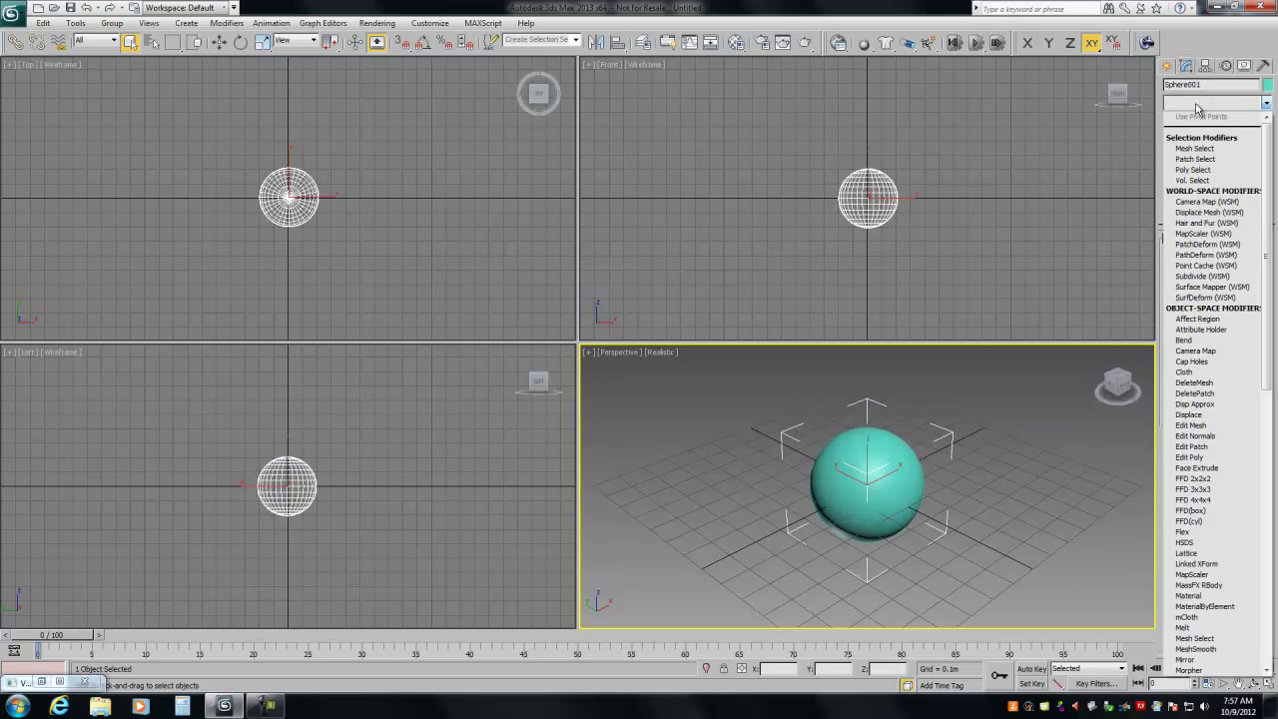
pyautogui.click(1196, 224)
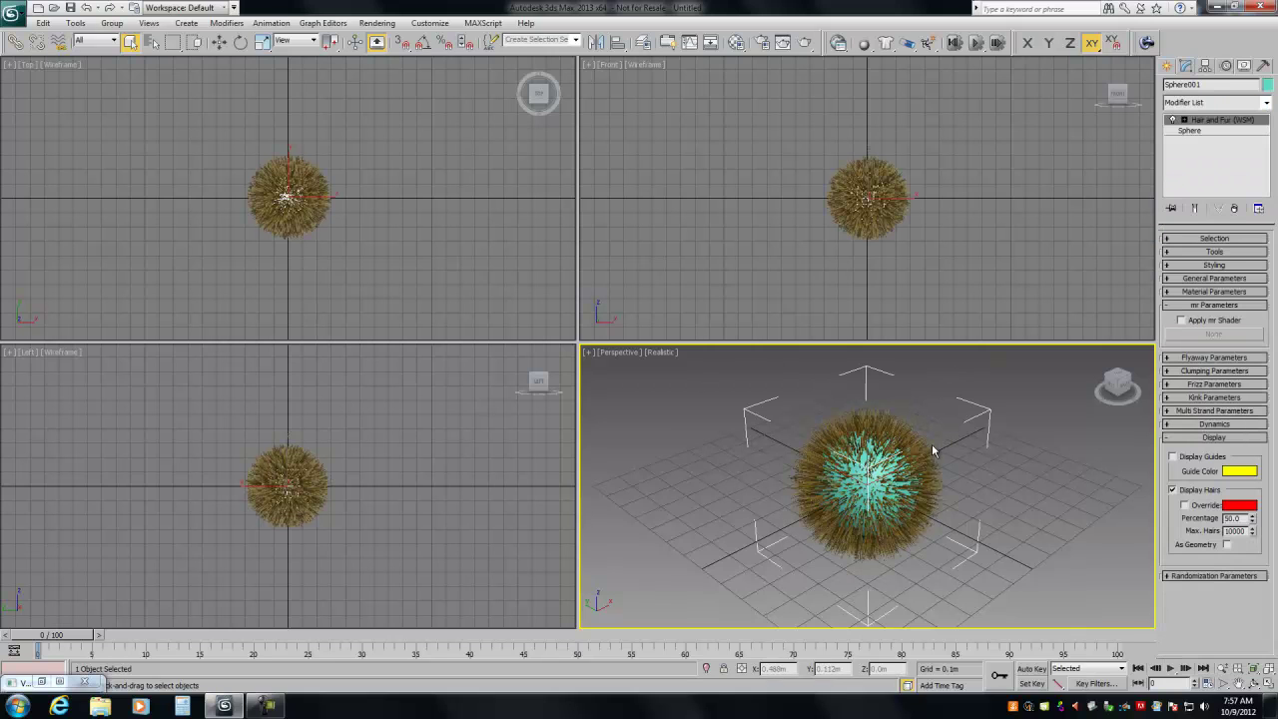
pyautogui.click(662, 362)
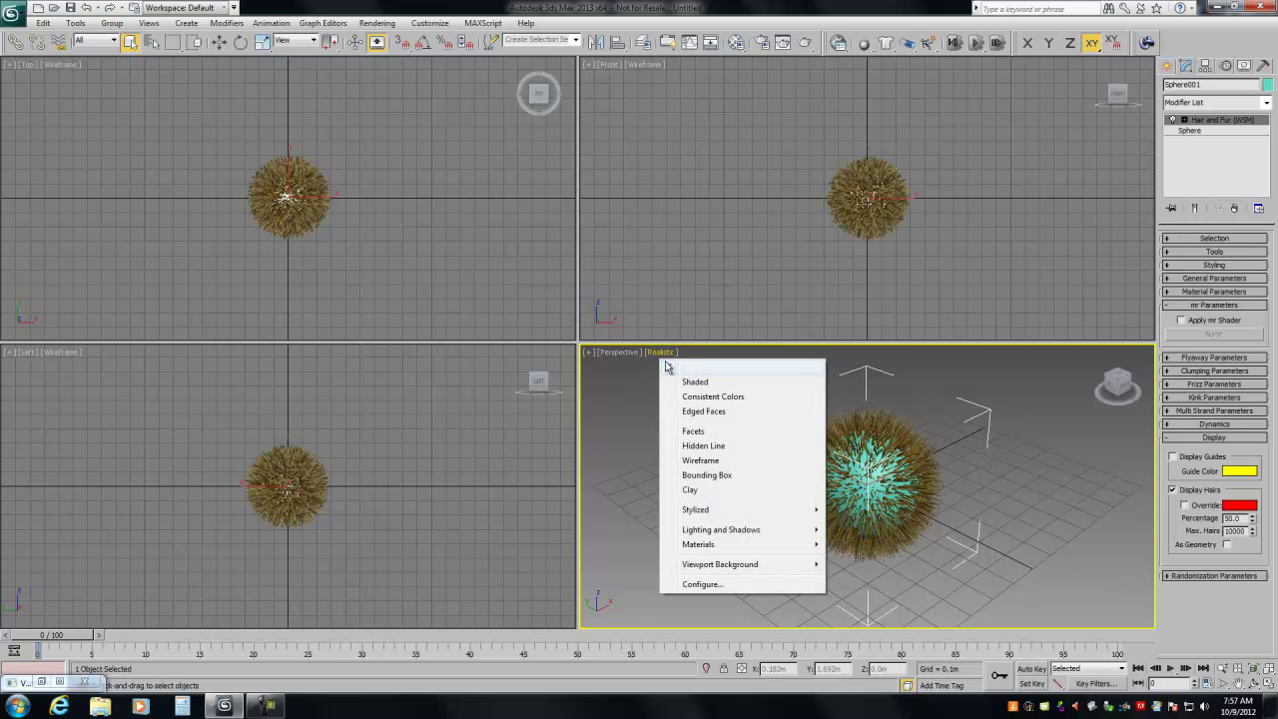
pyautogui.click(681, 383)
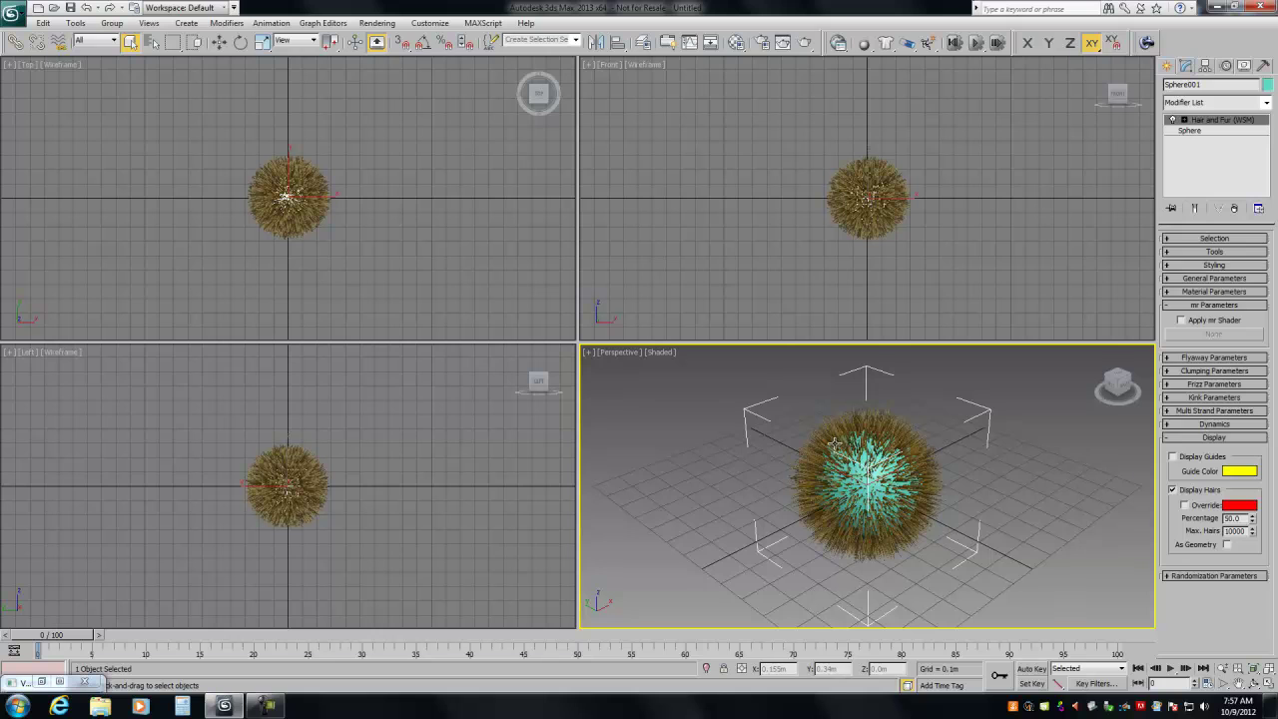
# Enable Clamp output and Sub-pixel mapping on the V-Ray tab of Render Setup
pyautogui.click(763, 44)
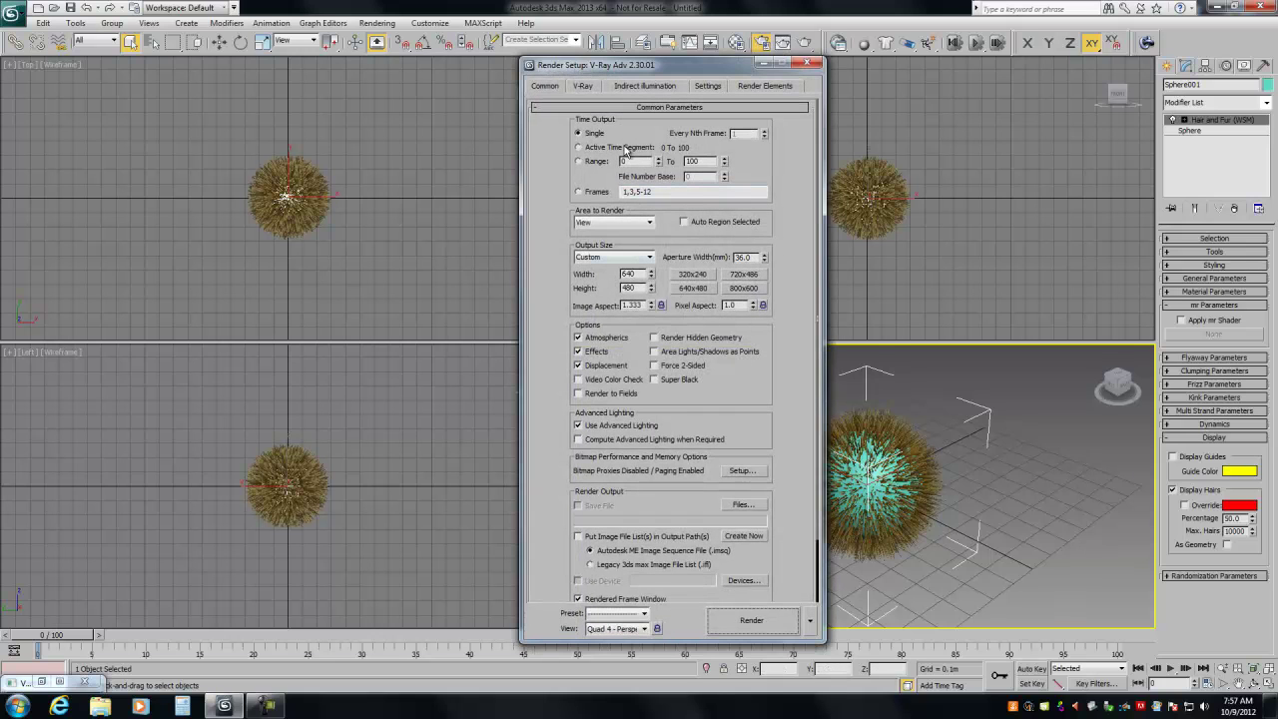
pyautogui.click(583, 86)
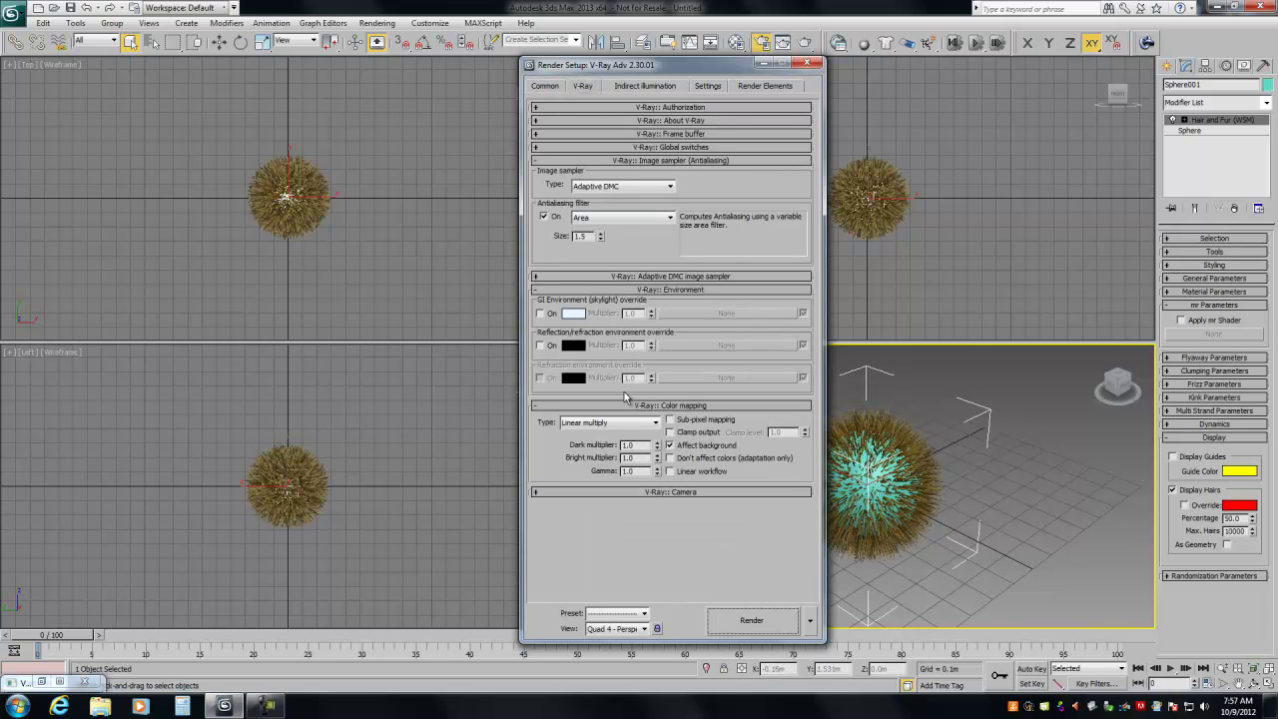
pyautogui.click(670, 431)
pyautogui.click(670, 419)
# Load the vray_start preset, tick Don't affect colors, and close Render Setup
pyautogui.click(555, 88)
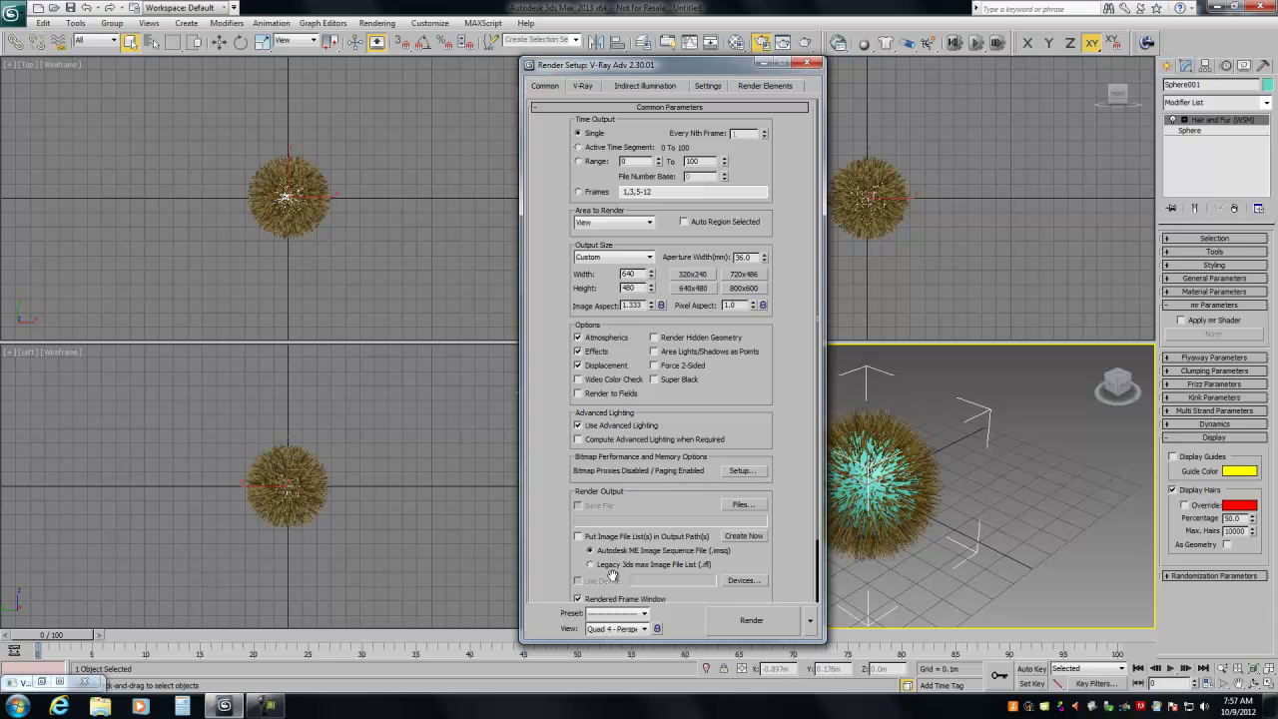
pyautogui.click(645, 613)
pyautogui.click(614, 499)
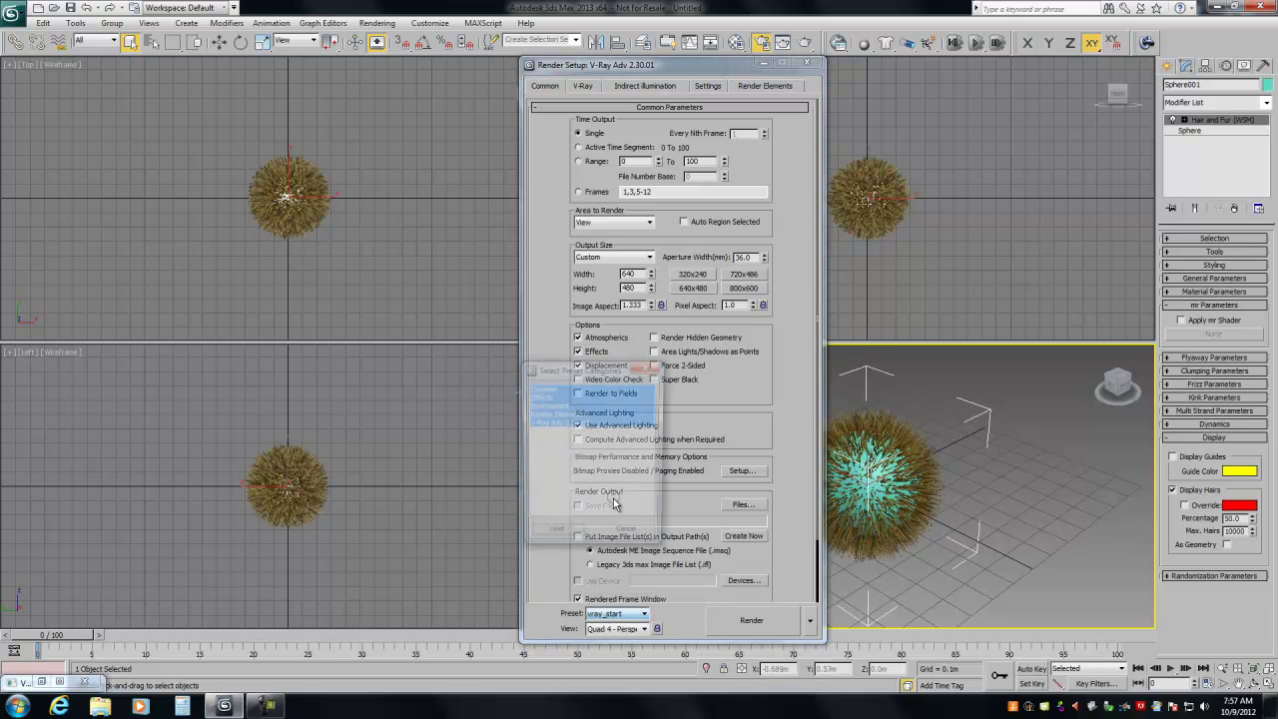
pyautogui.click(555, 536)
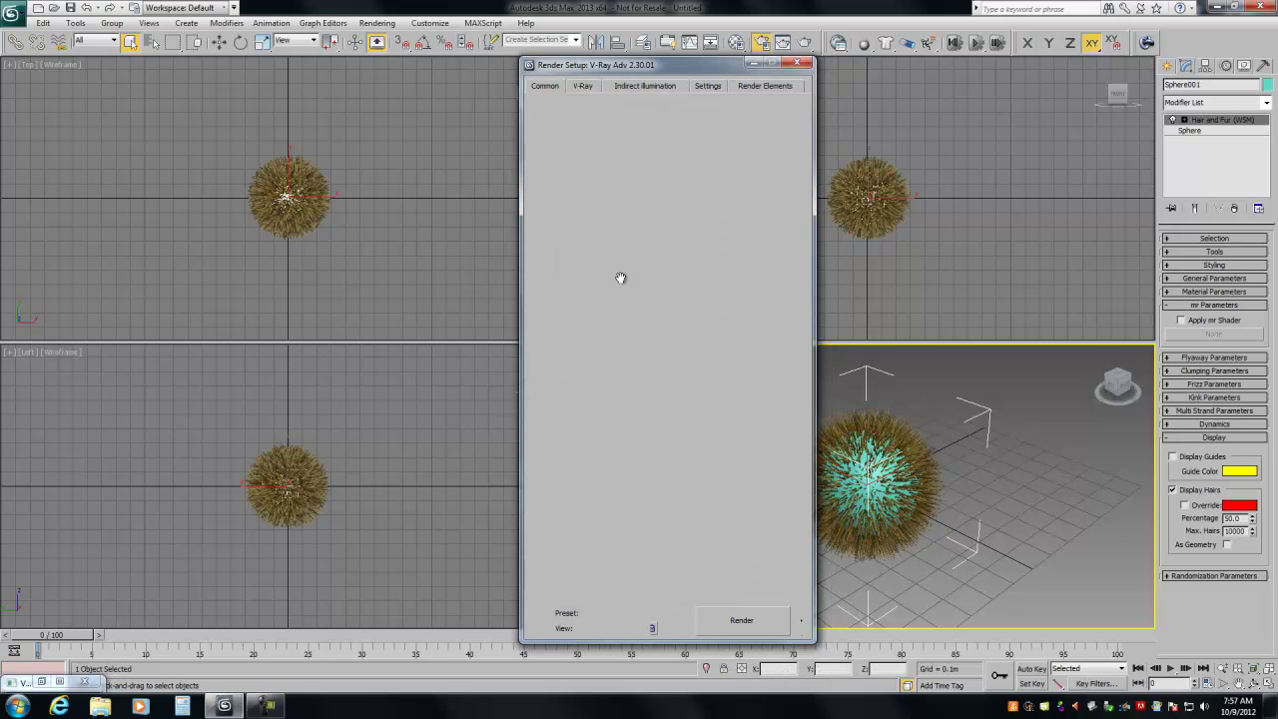
pyautogui.click(671, 509)
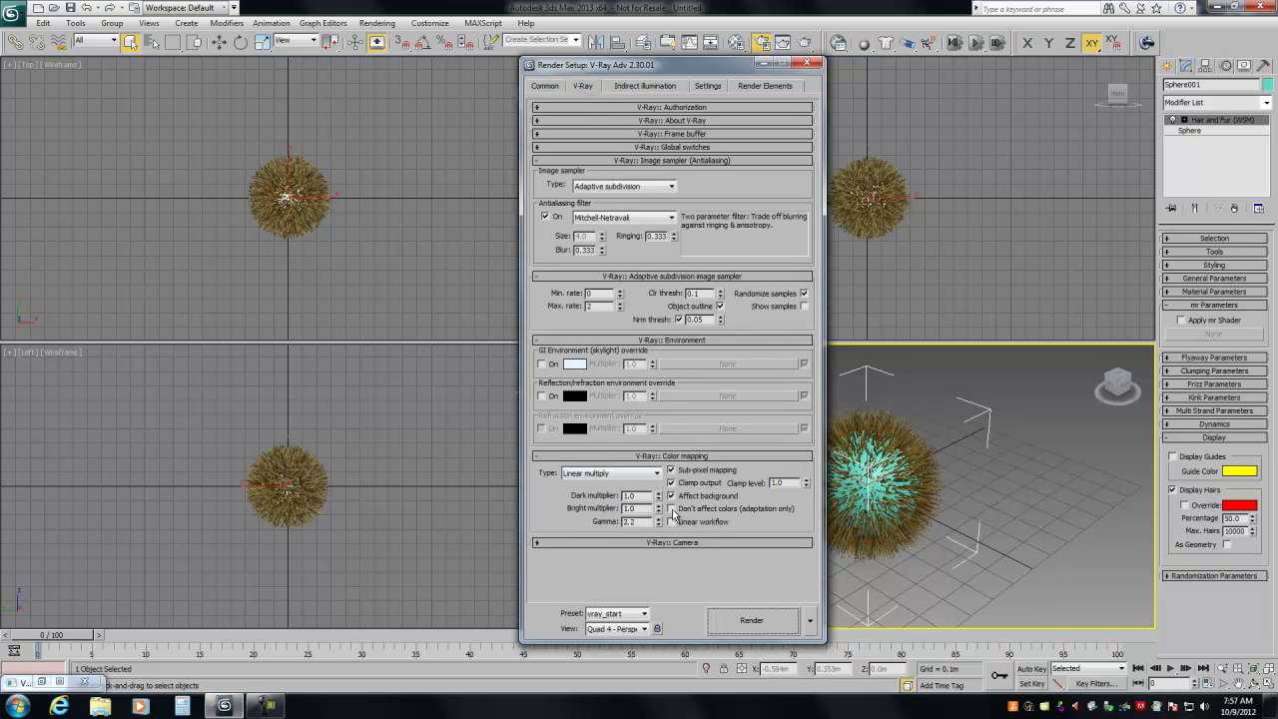
pyautogui.click(810, 64)
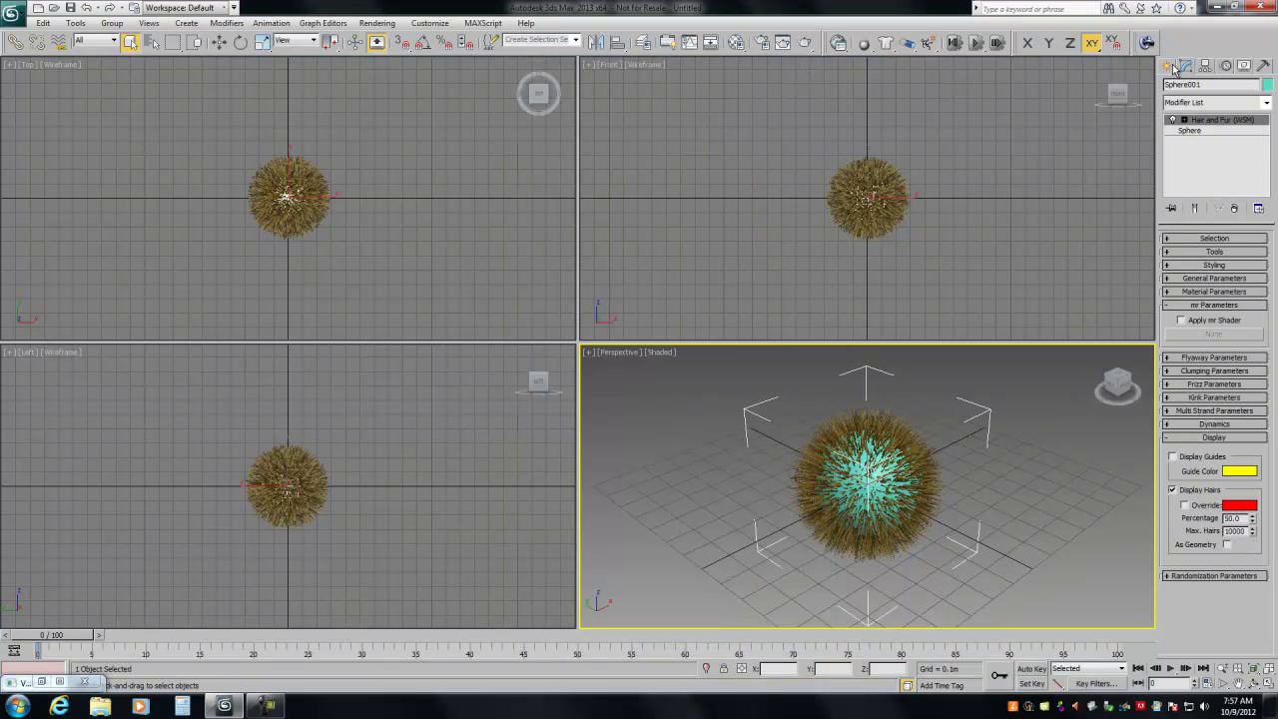
# Place a VRayPhysicalCamera in the Top view aimed at the sphere, and view through it with C
pyautogui.click(1172, 66)
pyautogui.click(1218, 90)
pyautogui.click(1216, 106)
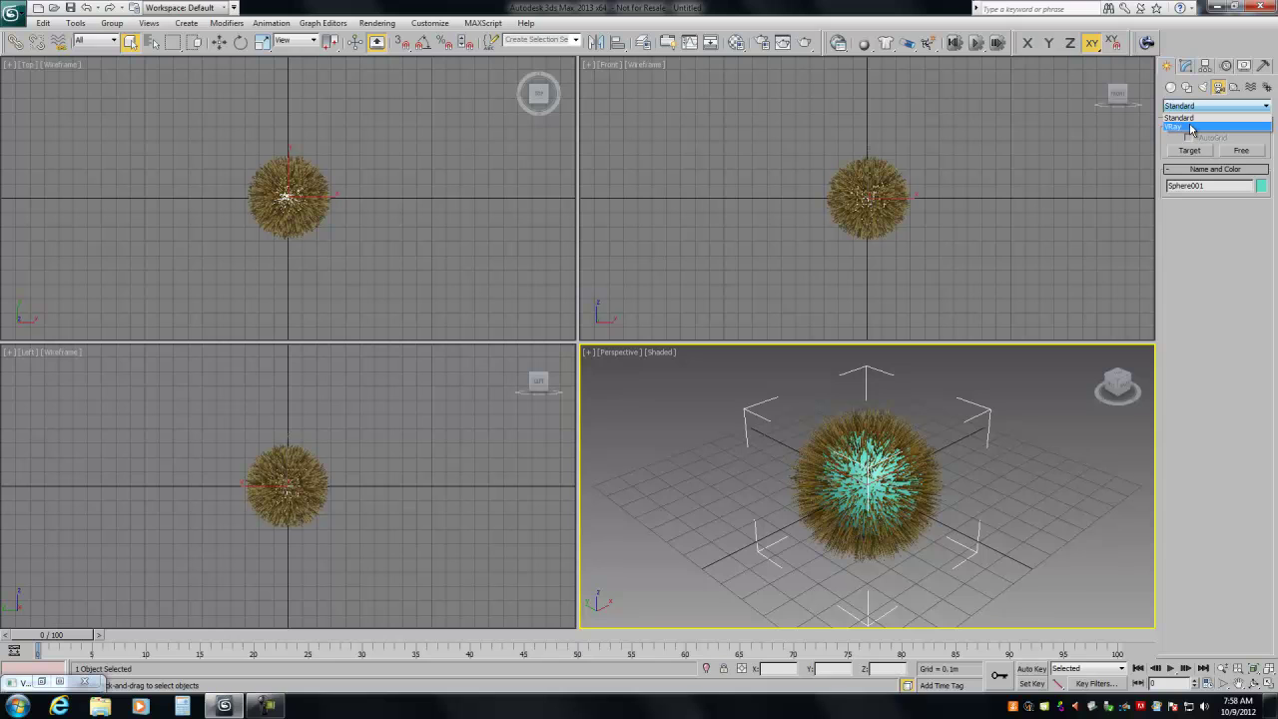
pyautogui.click(1214, 122)
pyautogui.click(1242, 150)
pyautogui.moveTo(396, 284); pyautogui.dragTo(288, 196)
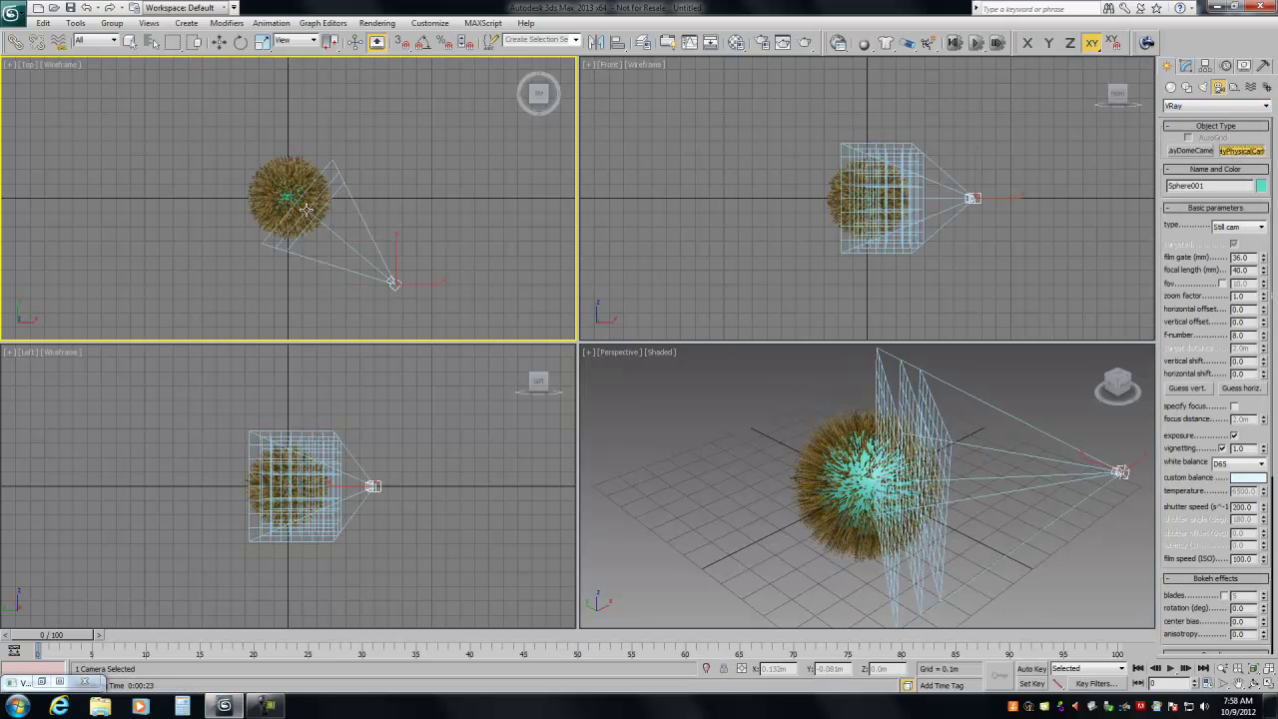
pyautogui.rightClick(689, 448)
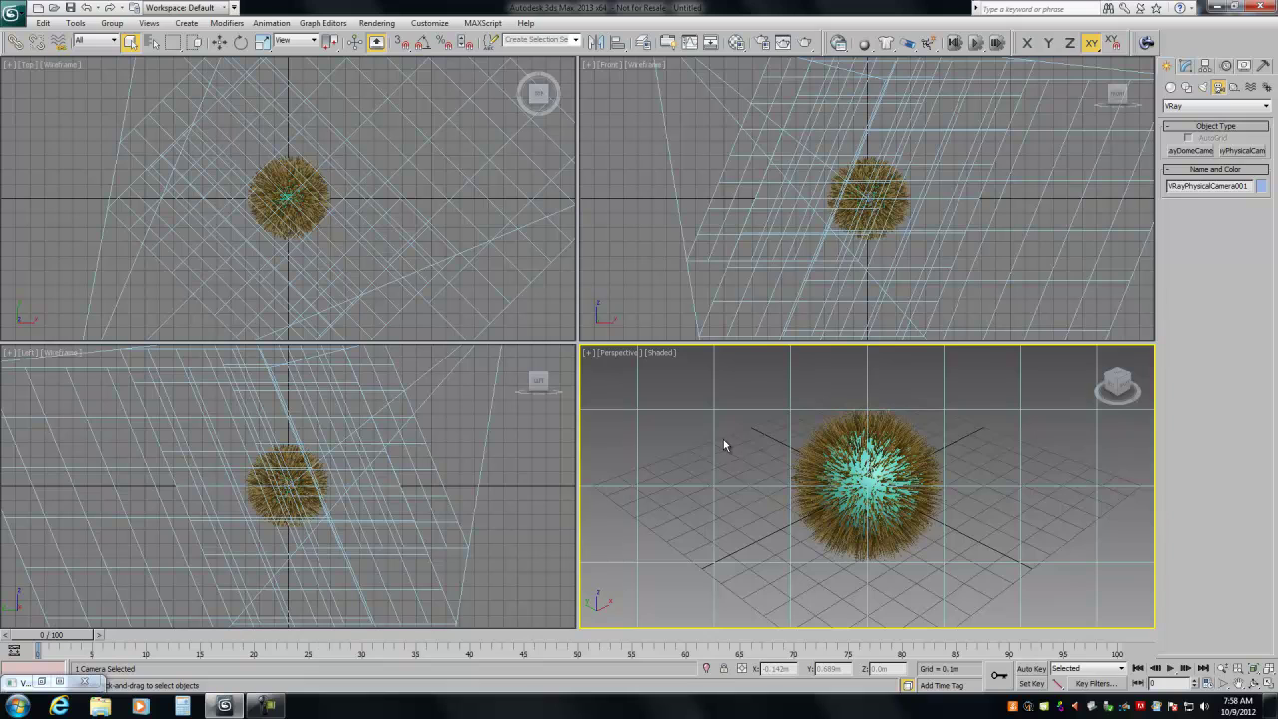
pyautogui.press('c')
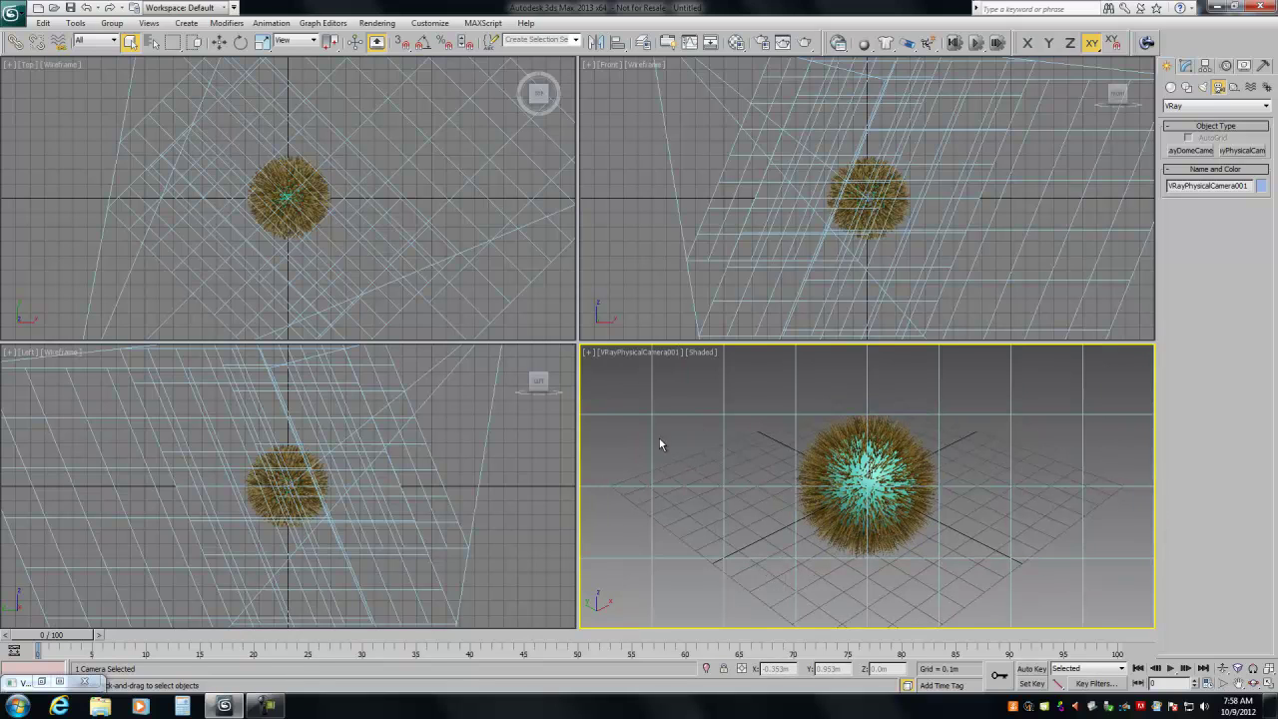
# Draw a VRayLight plane light overlapping the sphere in the Top view
pyautogui.click(1203, 87)
pyautogui.click(1215, 106)
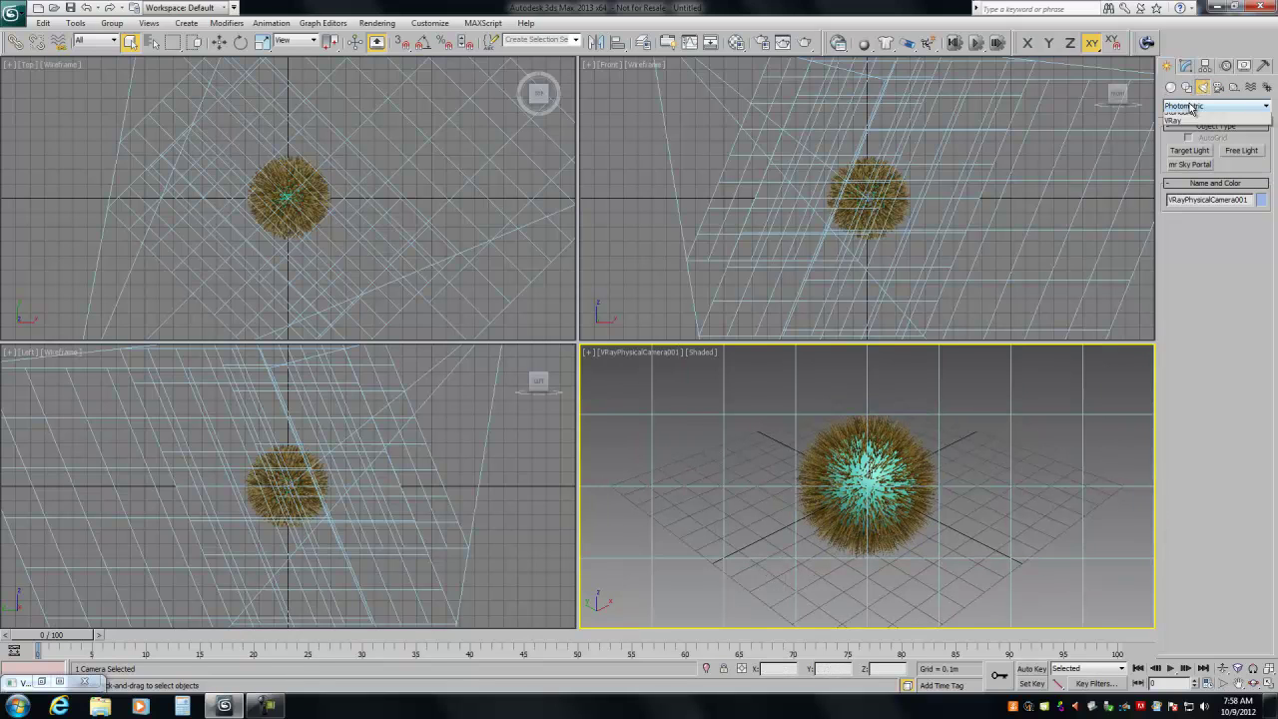
pyautogui.click(1184, 135)
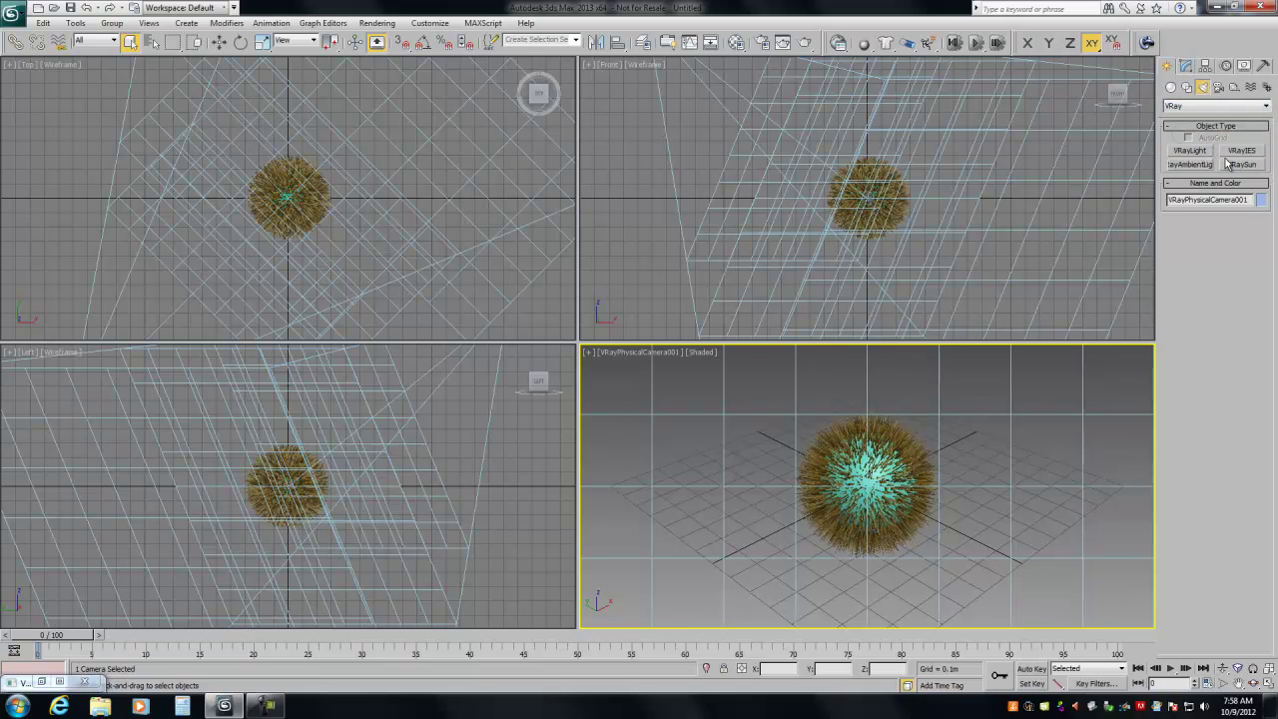
pyautogui.click(1193, 151)
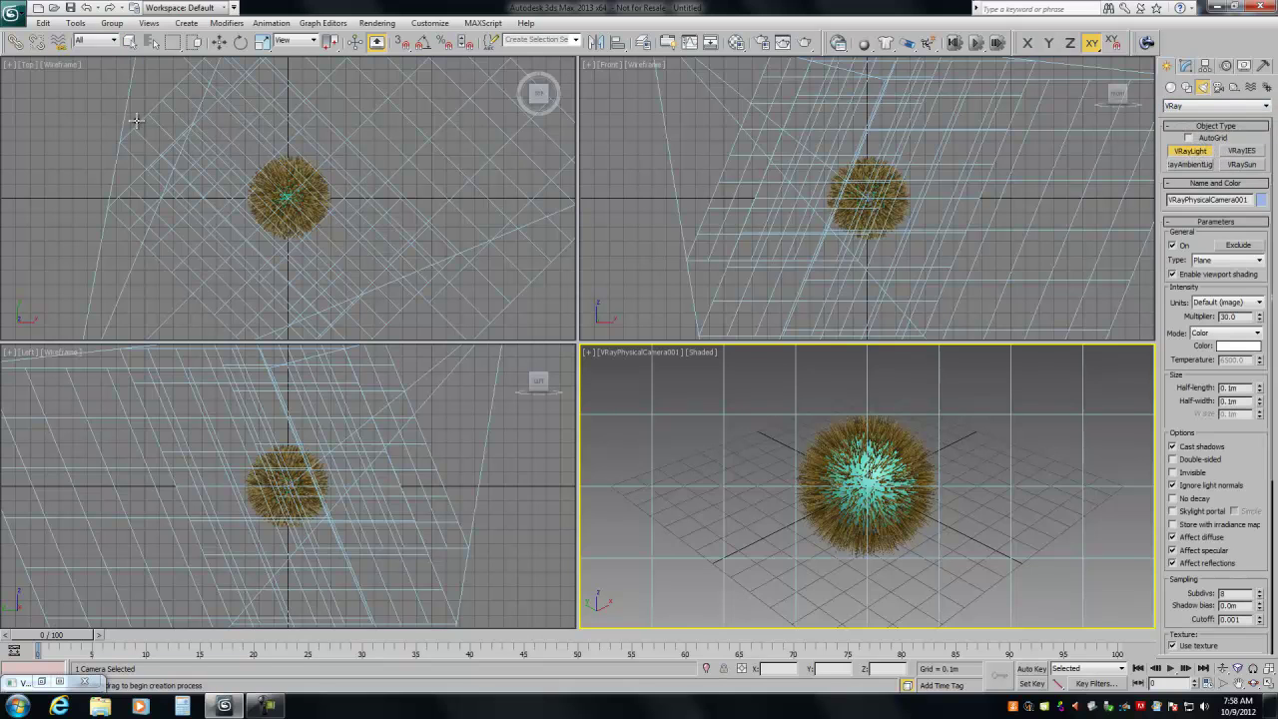
pyautogui.moveTo(135, 120); pyautogui.dragTo(337, 295)
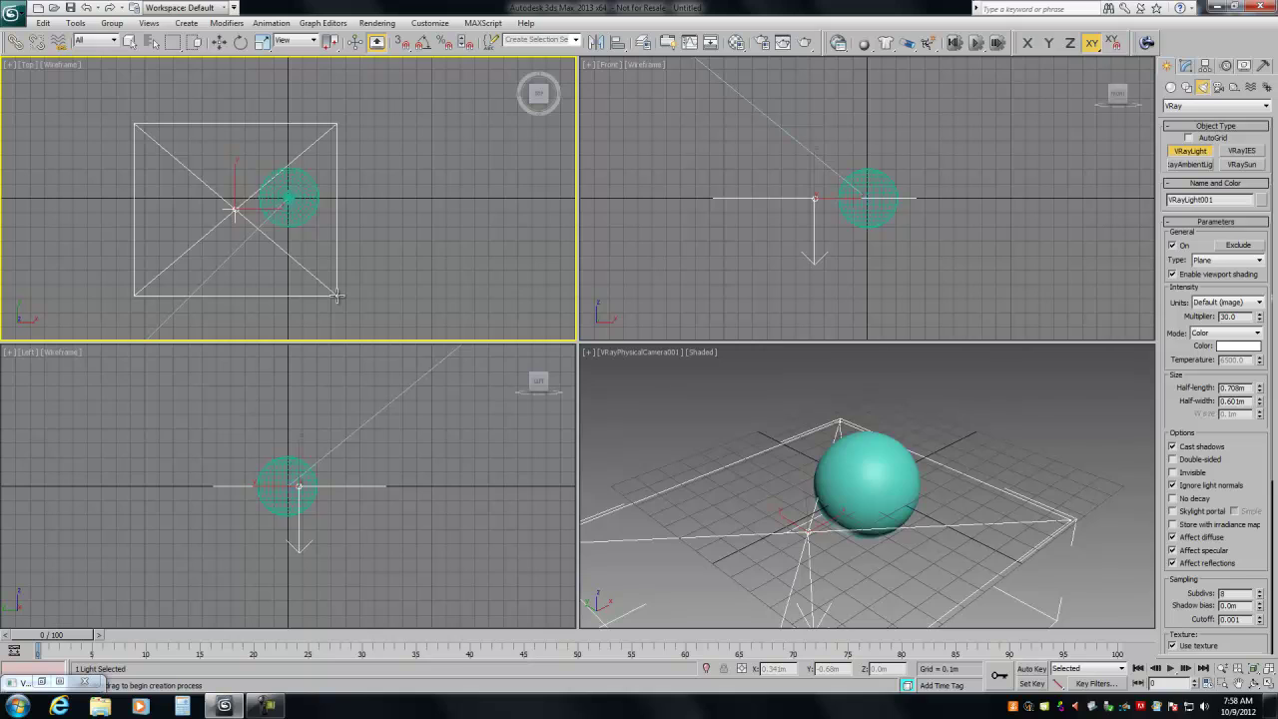
# Align the light with Place Highlight and nudge the sphere slightly in the XY plane
pyautogui.moveTo(617, 42); pyautogui.dragTo(618, 125)
pyautogui.click(848, 453)
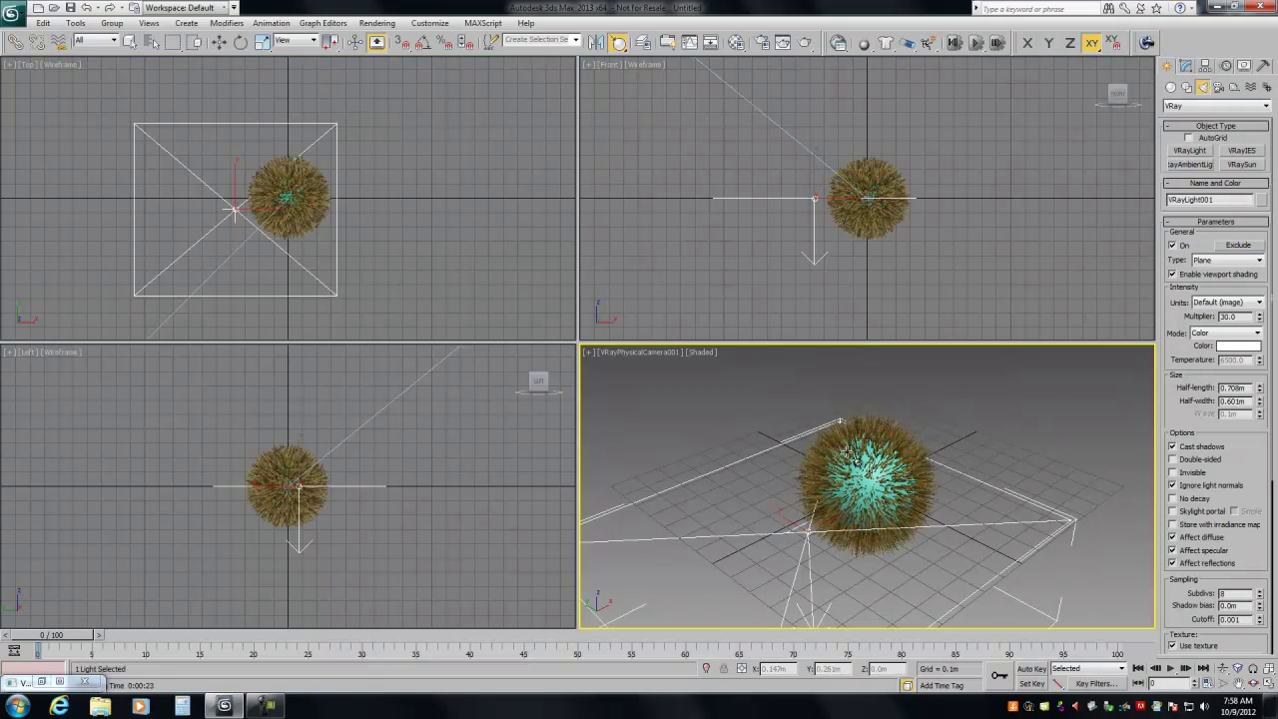
pyautogui.press('w')
pyautogui.click(849, 454)
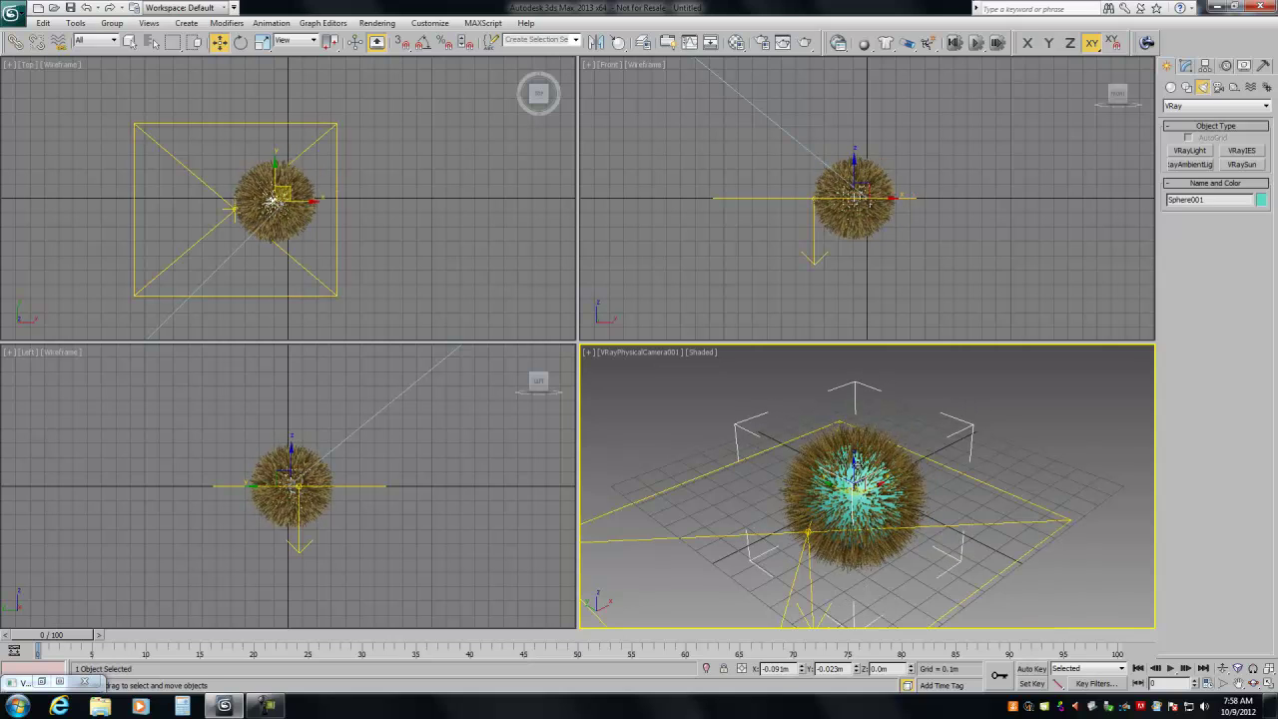
pyautogui.moveTo(853, 469); pyautogui.dragTo(866, 461)
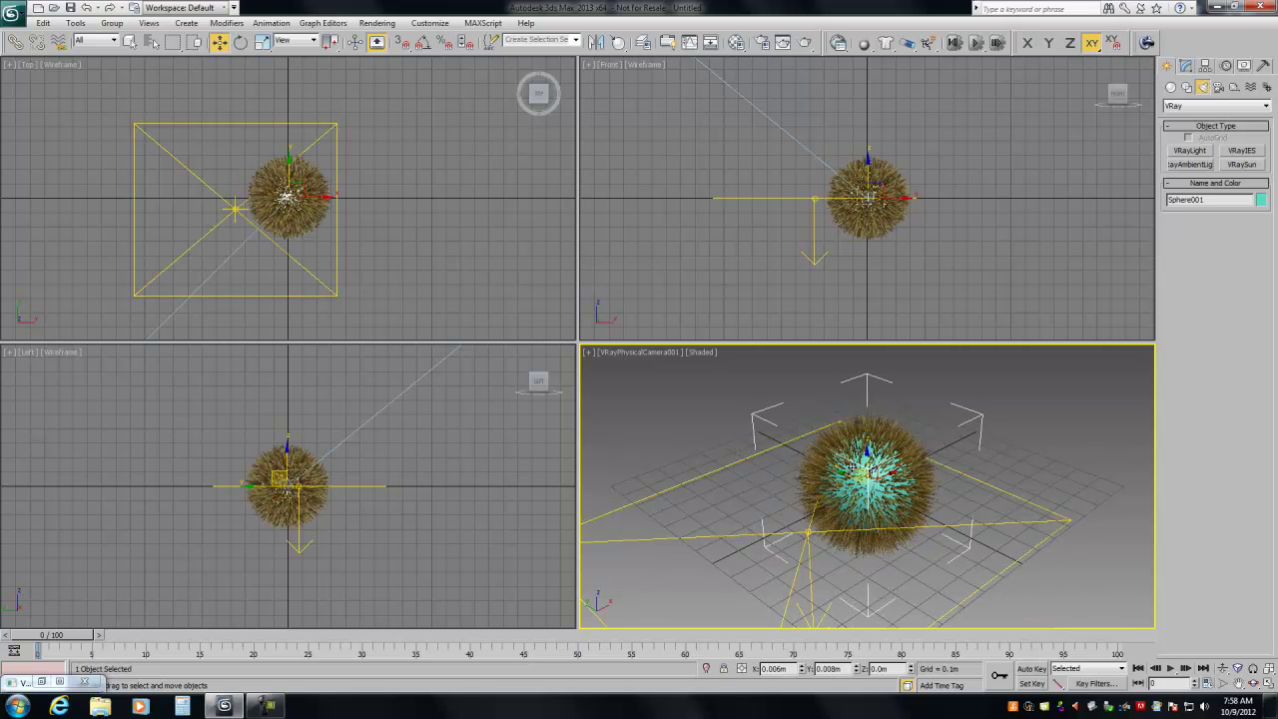
# Switch off the sphere's Hair and Fur modifier and reselect the plane light
pyautogui.click(1186, 66)
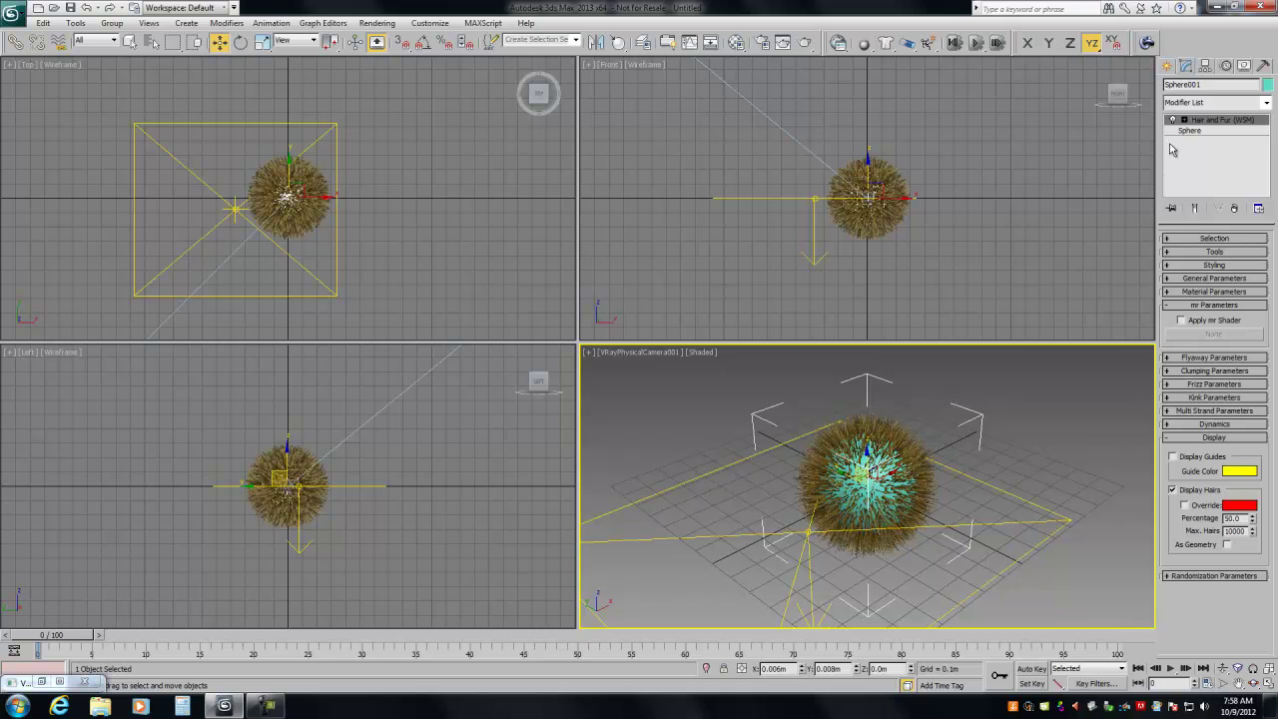
pyautogui.click(1172, 120)
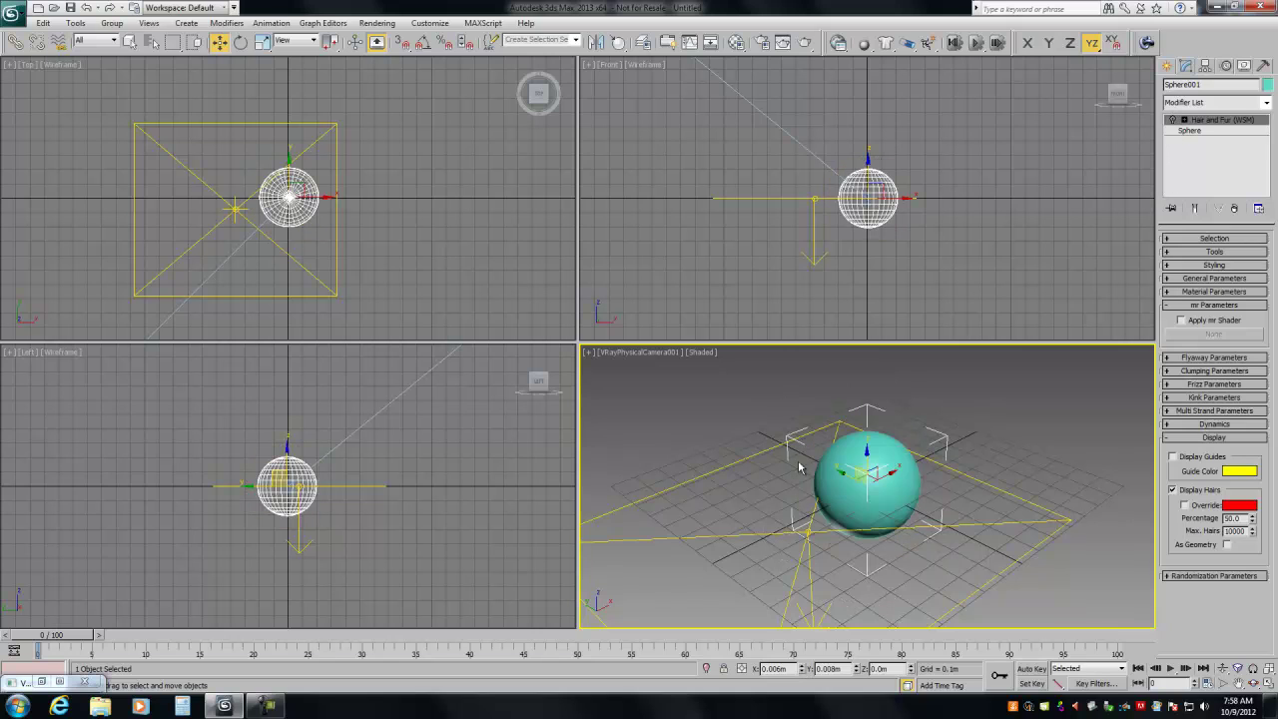
pyautogui.click(734, 465)
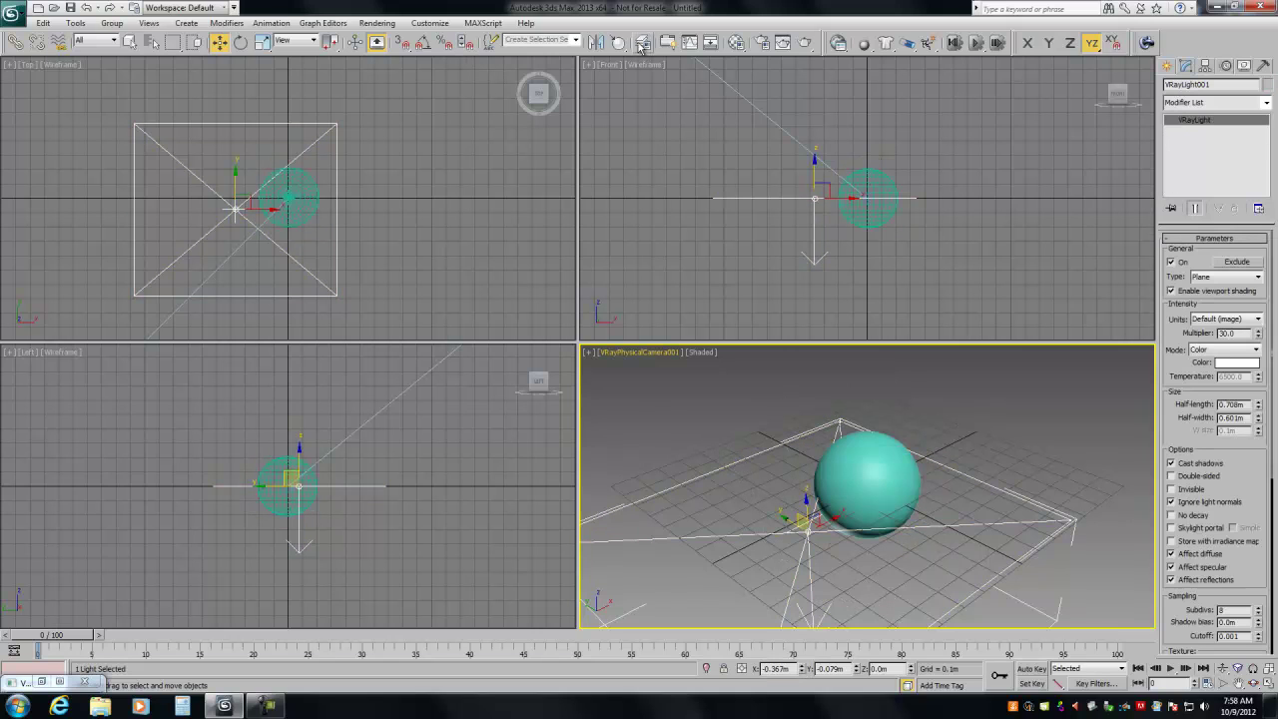
# Tilt the plane light, then raise it above the sphere along its Local axes
pyautogui.moveTo(856, 456); pyautogui.dragTo(857, 457)
pyautogui.press('w')
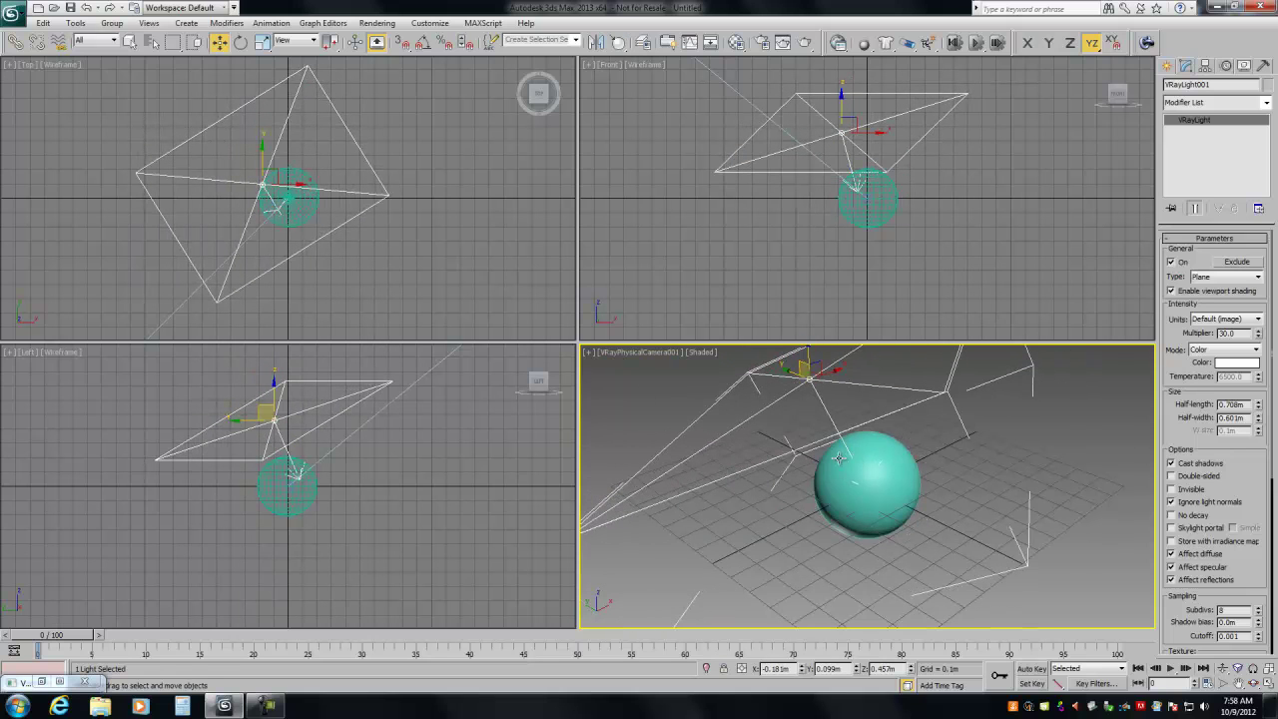
pyautogui.rightClick(790, 416)
pyautogui.click(305, 43)
pyautogui.click(295, 88)
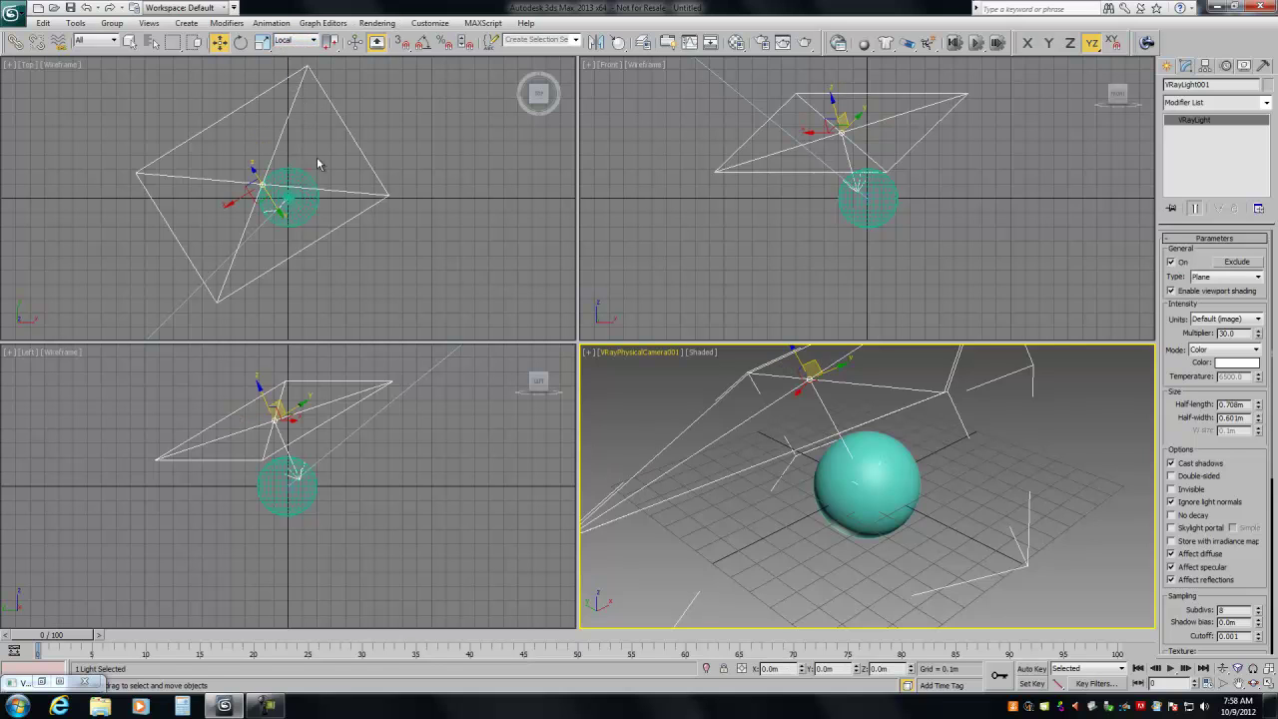
pyautogui.moveTo(260, 391); pyautogui.dragTo(228, 351)
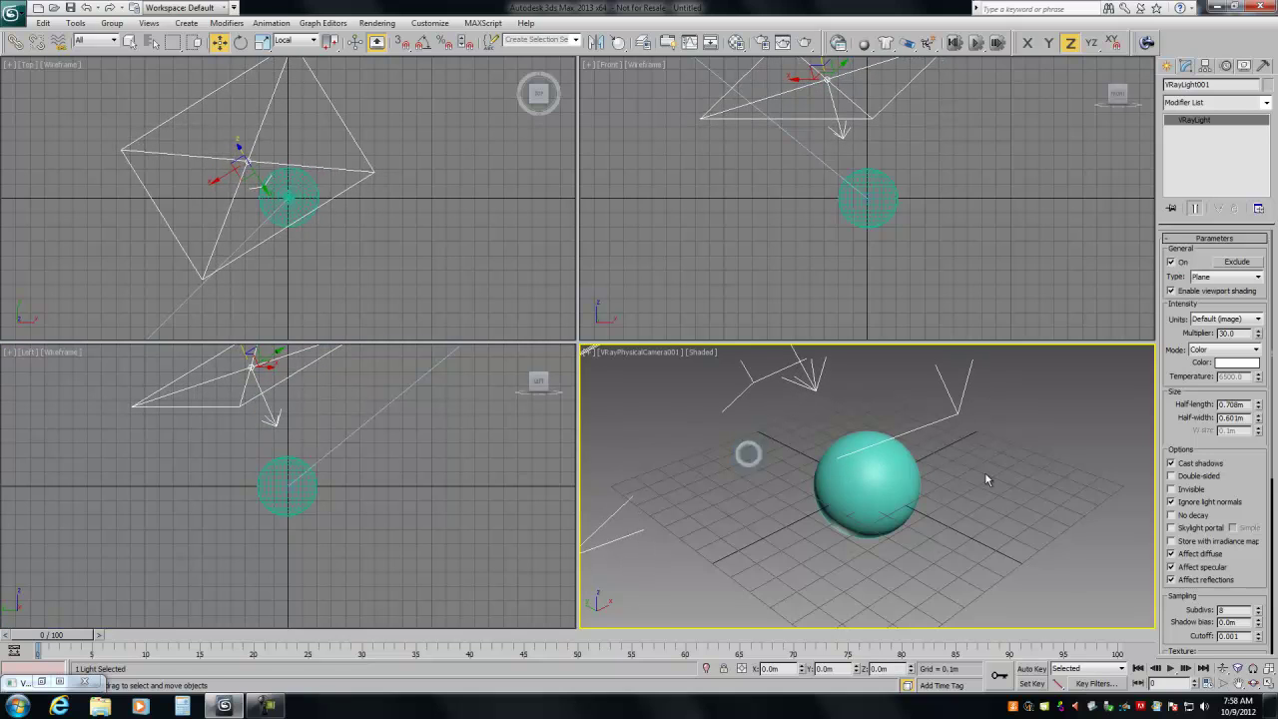
# Make the light Invisible in renders, then deselect it and Zoom Extents All
pyautogui.middleClick(748, 450)
pyautogui.click(1186, 489)
pyautogui.doubleClick(1228, 333)
pyautogui.click(784, 452)
pyautogui.click(1268, 668)
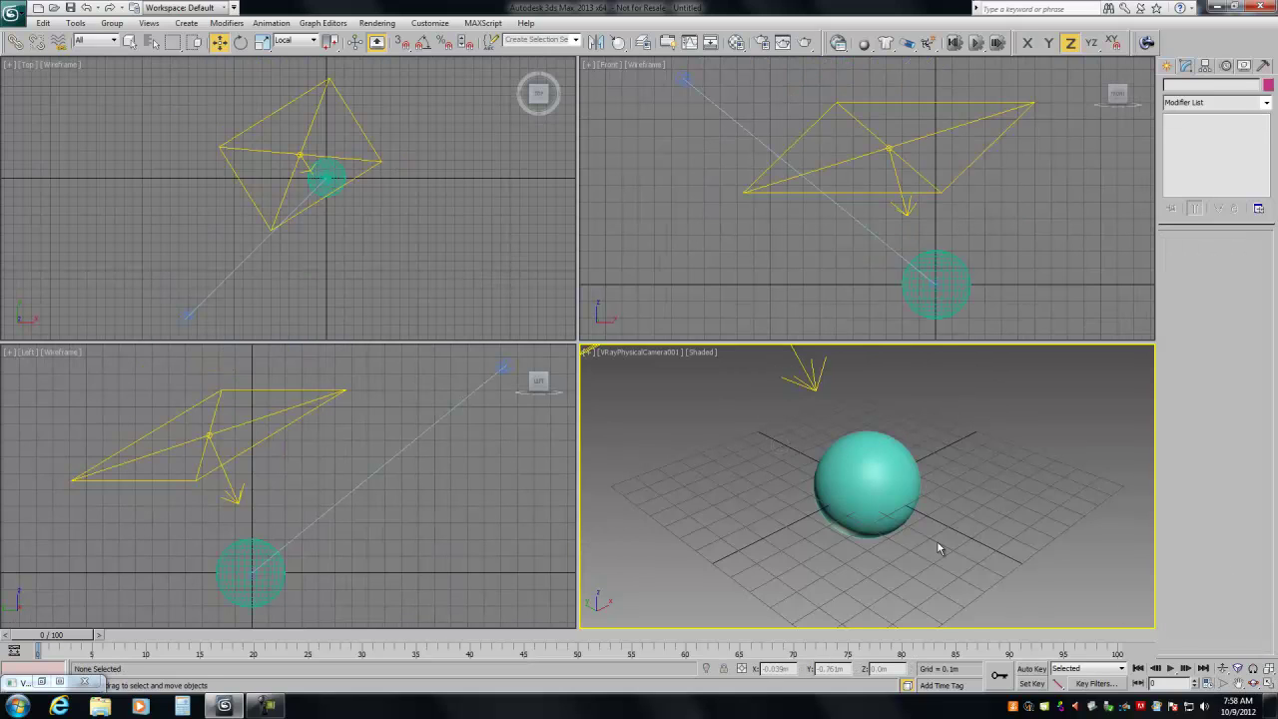
# Turn the sphere's Hair and Fur back on and set the render output to 960 × 540
pyautogui.click(872, 480)
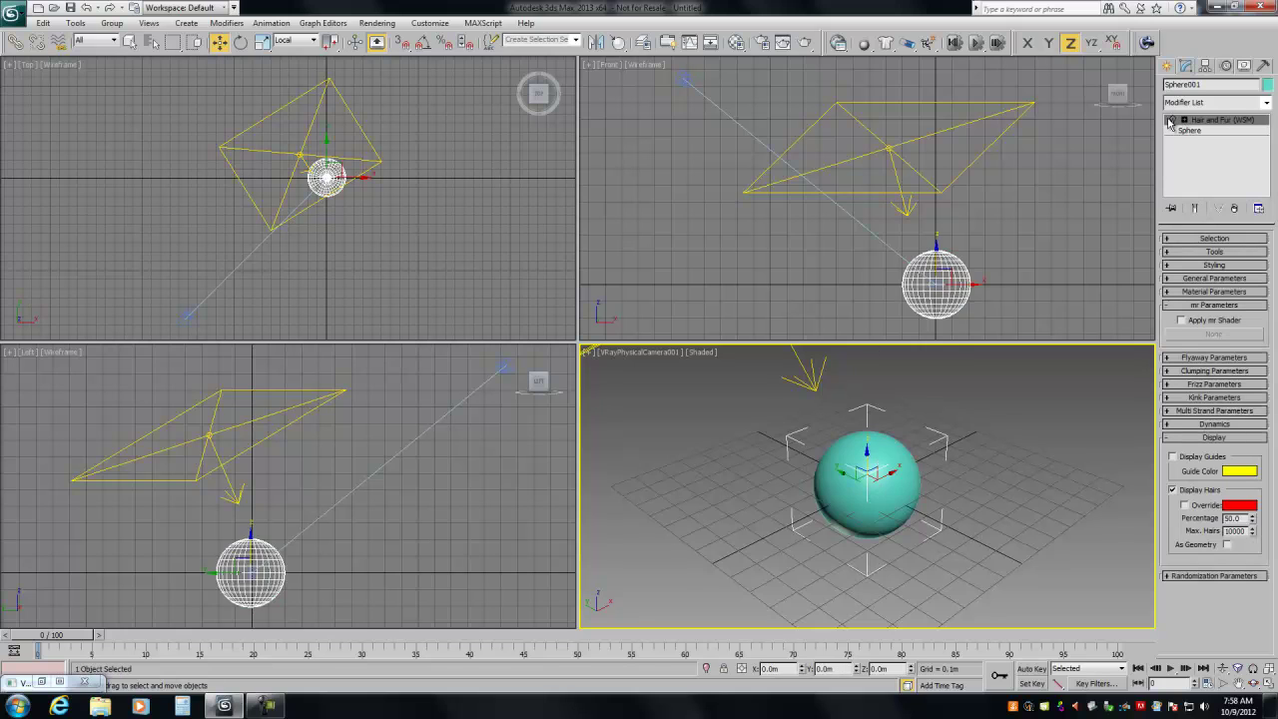
pyautogui.click(1171, 120)
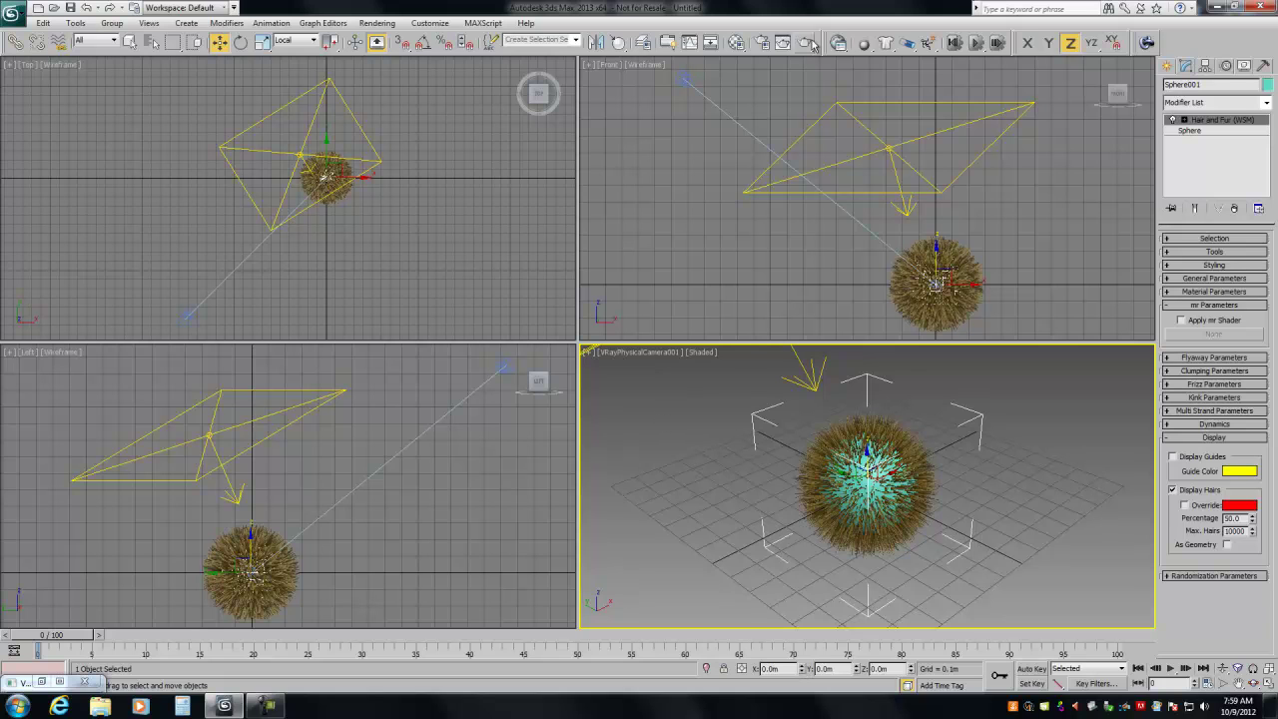
pyautogui.click(763, 42)
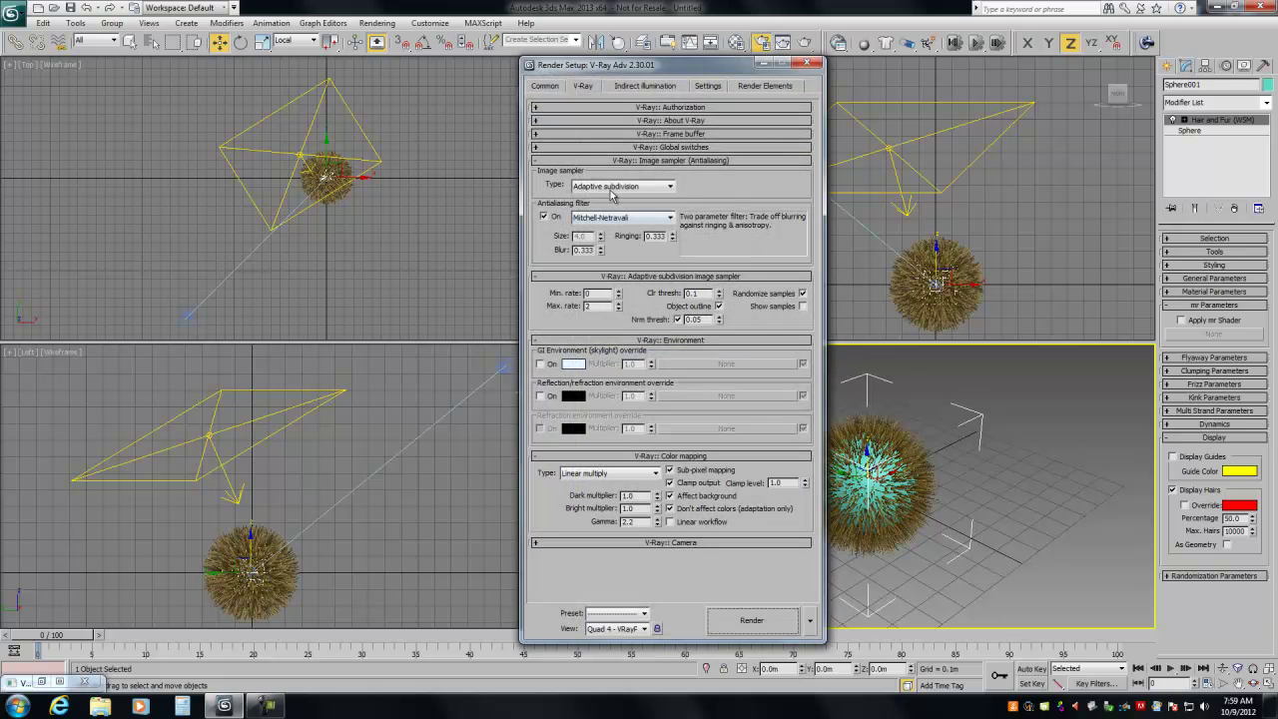
pyautogui.click(545, 86)
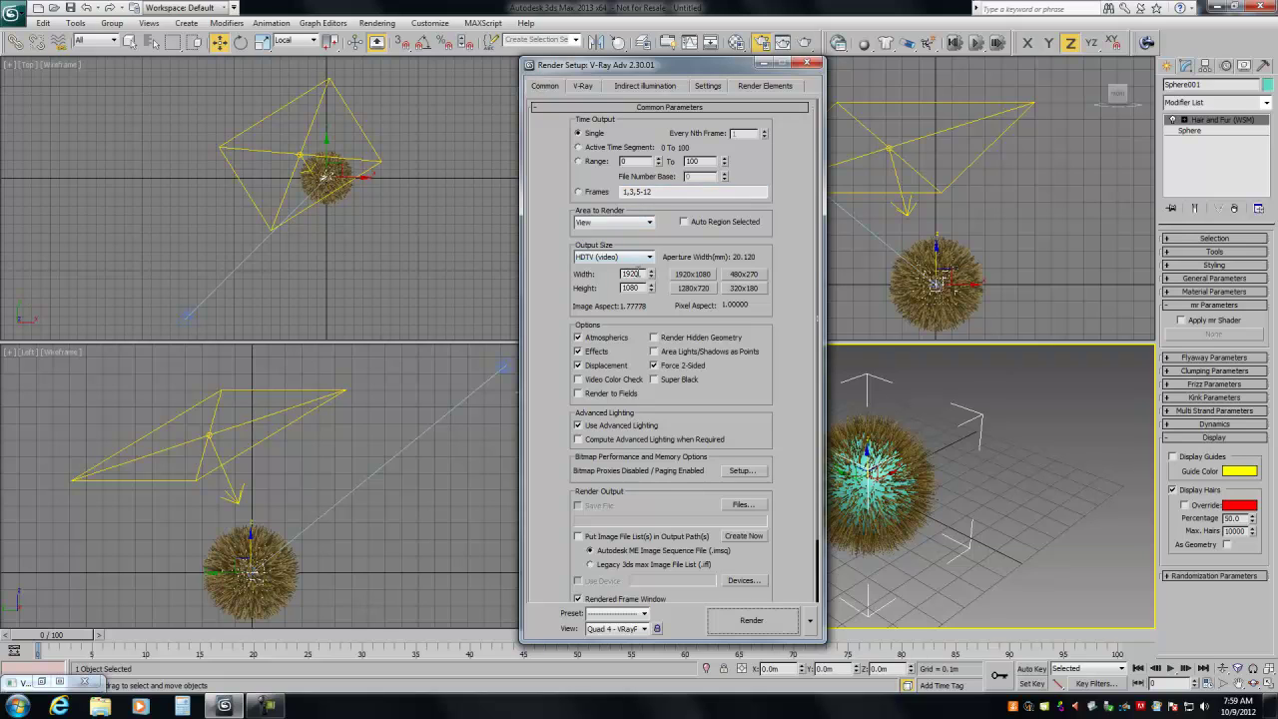
pyautogui.doubleClick(631, 274)
pyautogui.click(751, 620)
# Render the camera view in V-Ray, review the furless result, and close the frame buffer
pyautogui.click(807, 62)
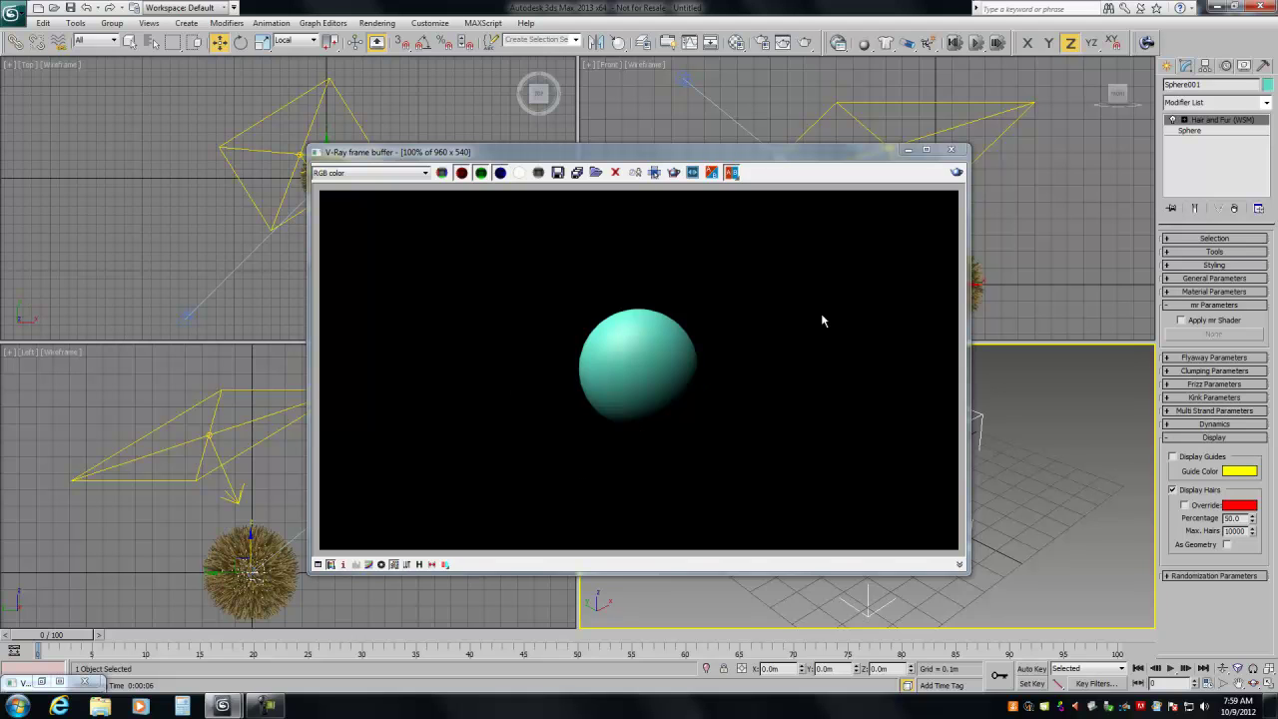
pyautogui.click(951, 150)
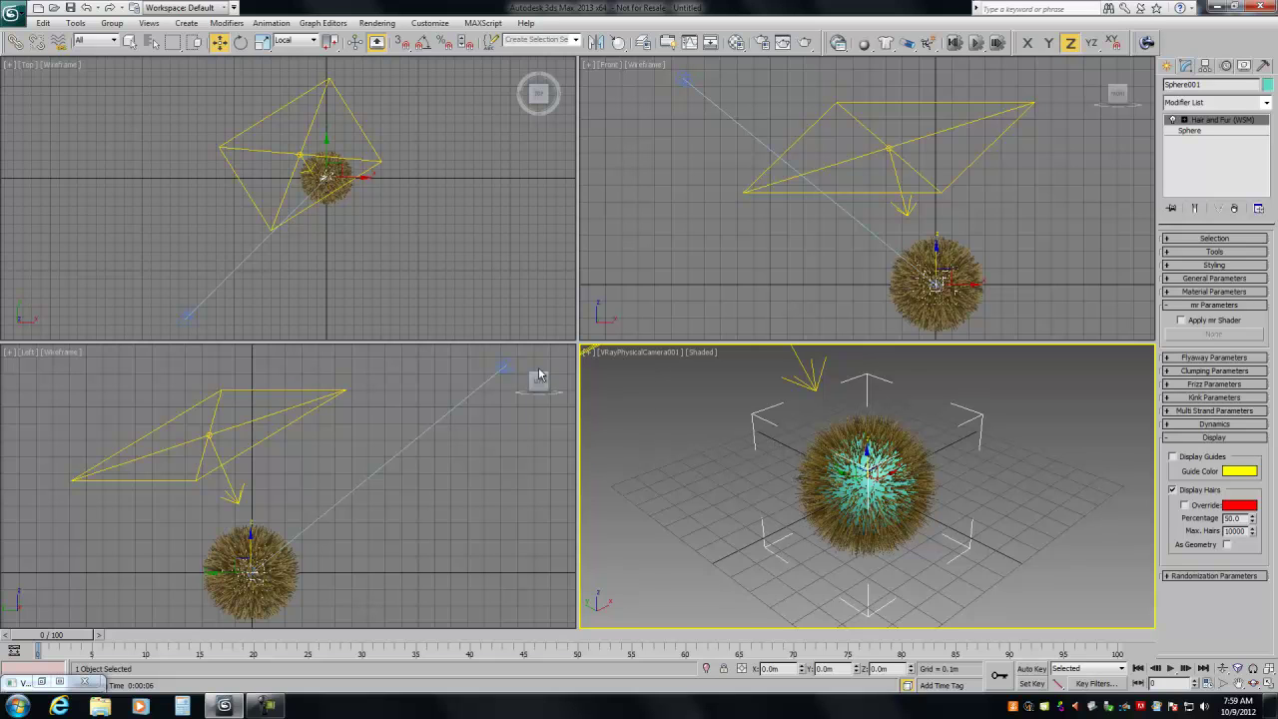
# In Environment and Effects, set the Hair and Fur effect's Hairs to mr prim and re-render
pyautogui.click(377, 22)
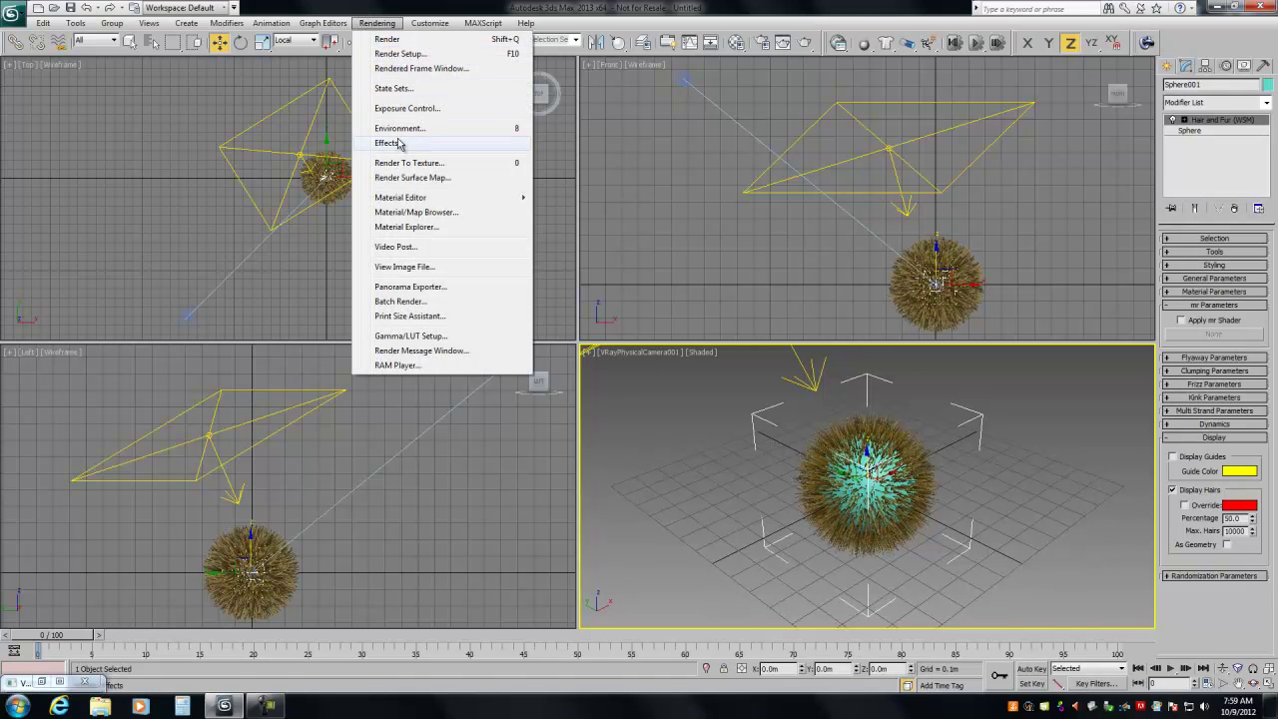
pyautogui.click(401, 130)
pyautogui.click(360, 40)
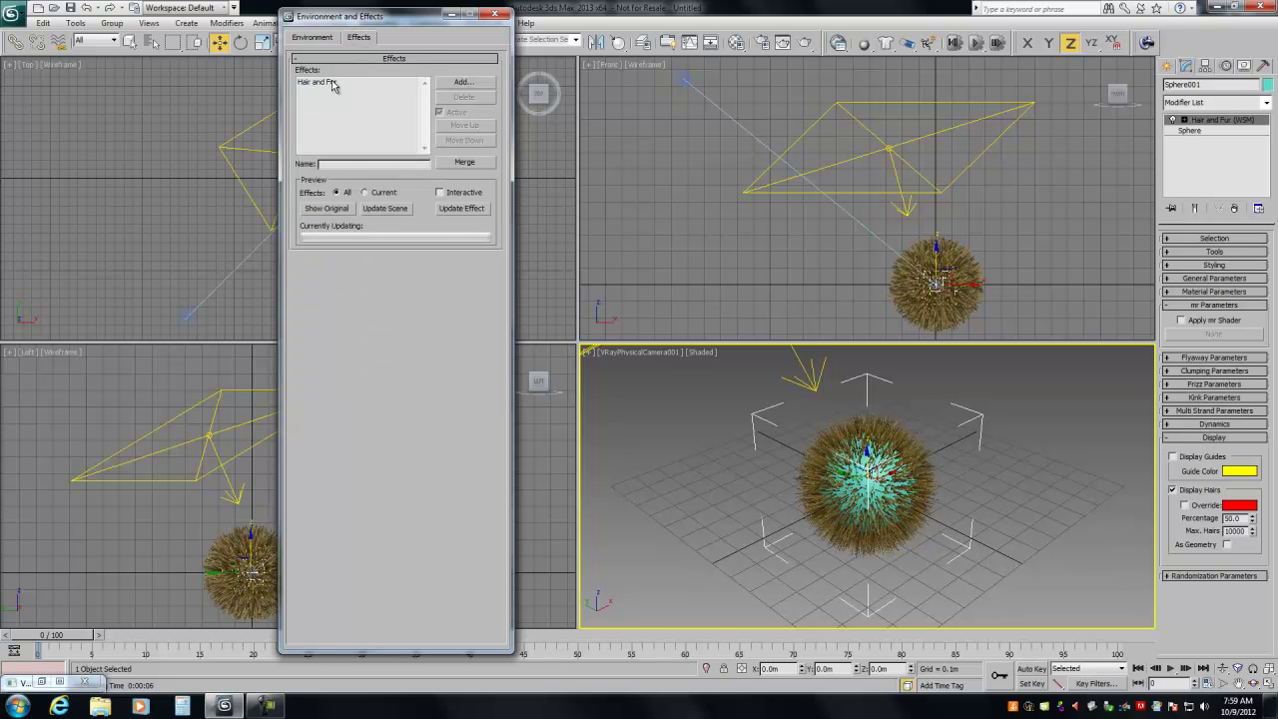
pyautogui.click(335, 84)
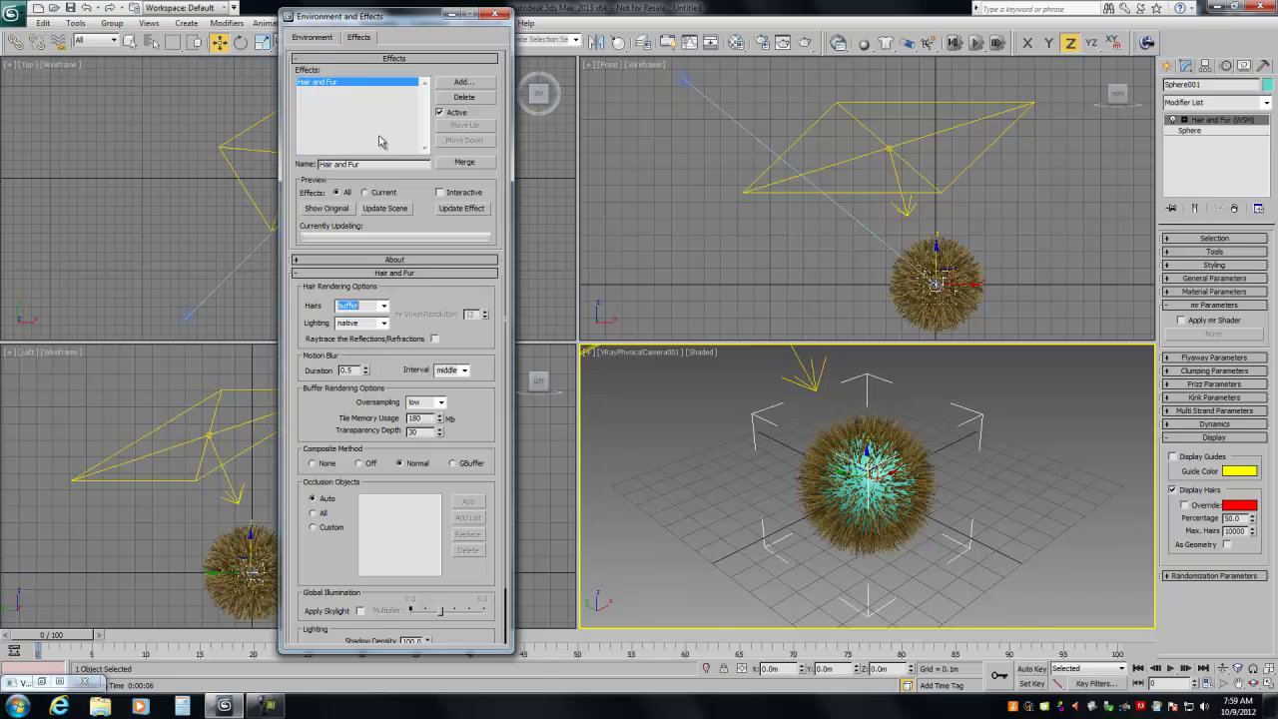
pyautogui.click(383, 307)
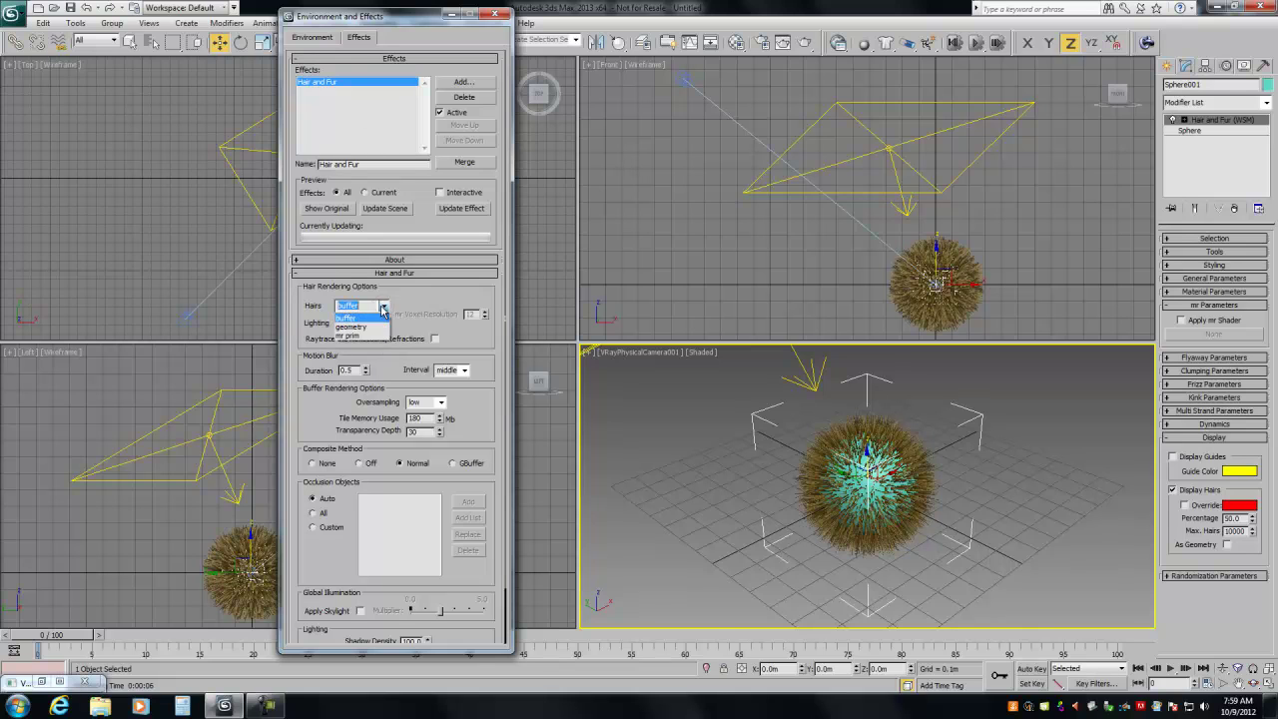
pyautogui.click(352, 340)
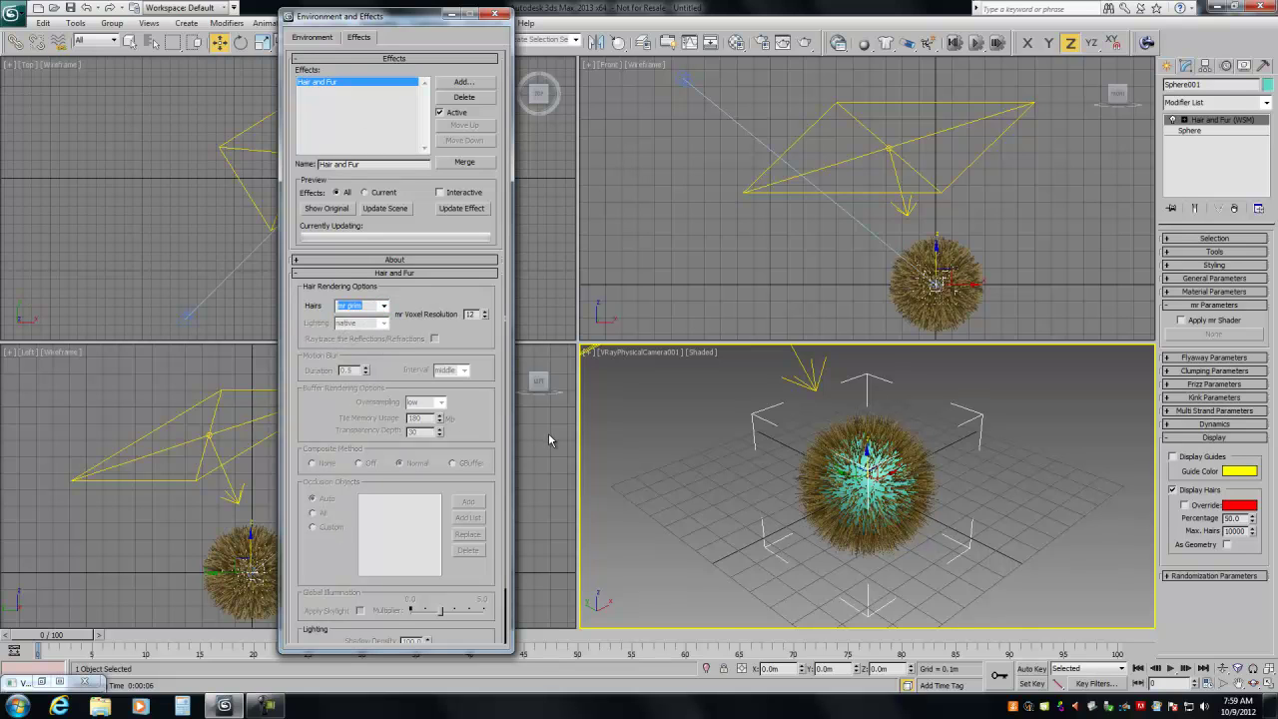
pyautogui.click(799, 43)
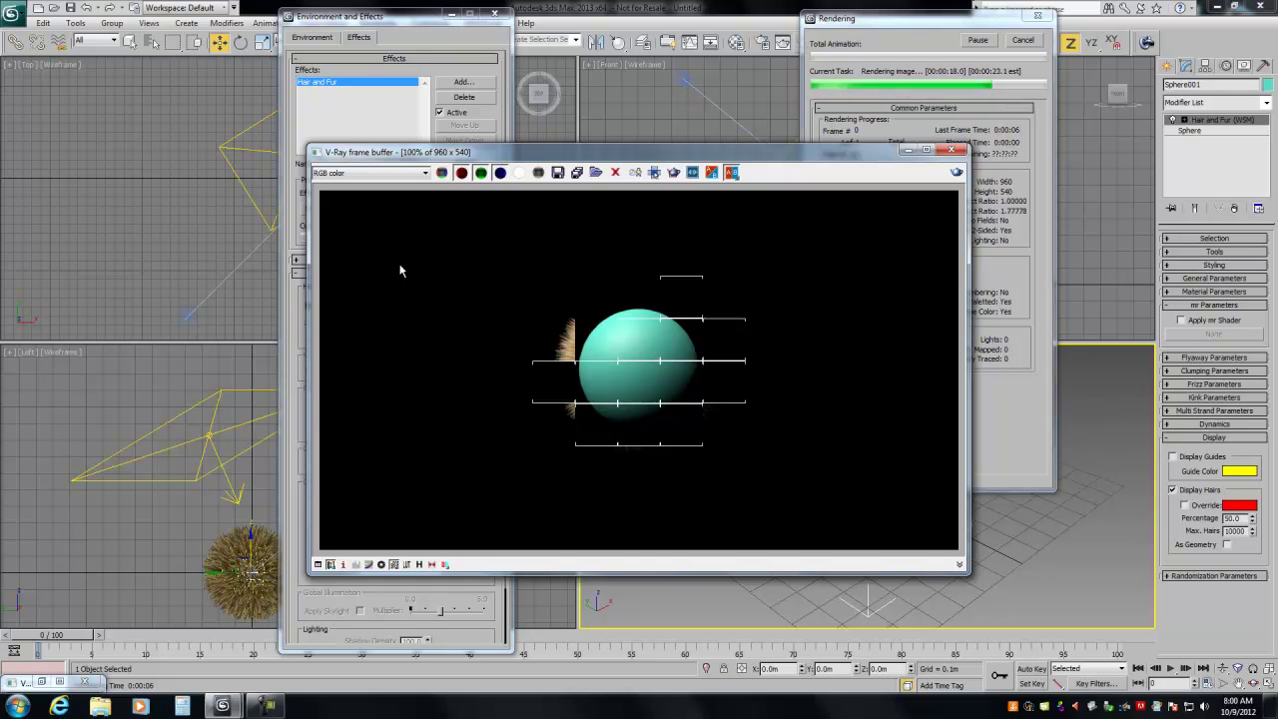
# Cancel the render once fur starts appearing at the sphere's edge
pyautogui.click(1023, 42)
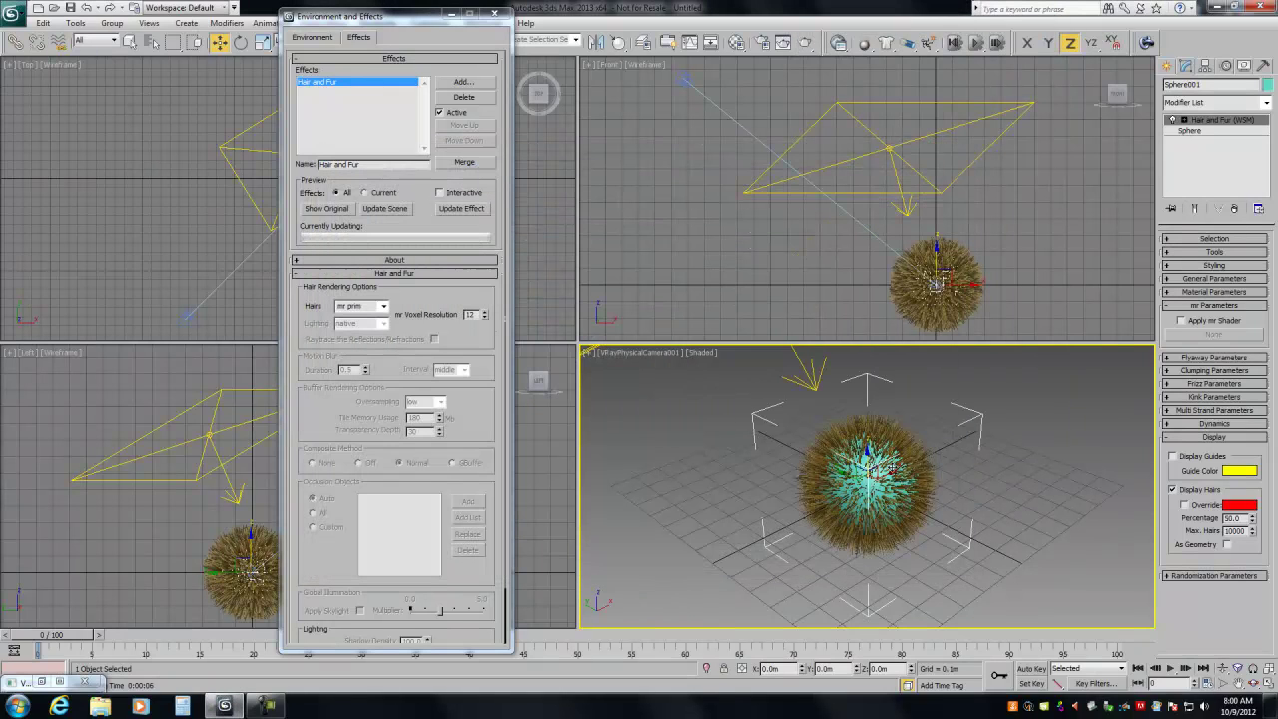
# Make the first Material Editor slot a VRayMtl with Diffuse Value 1 (black), then select slot two
pyautogui.click(739, 43)
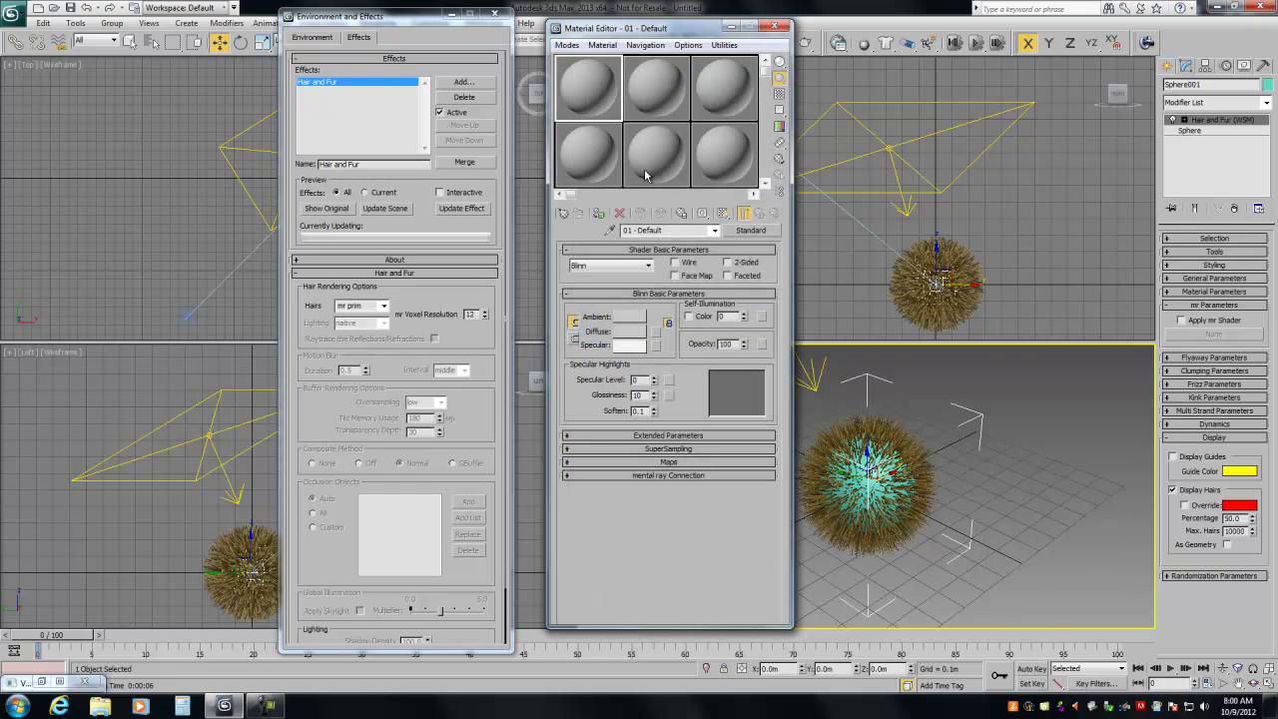
pyautogui.click(743, 232)
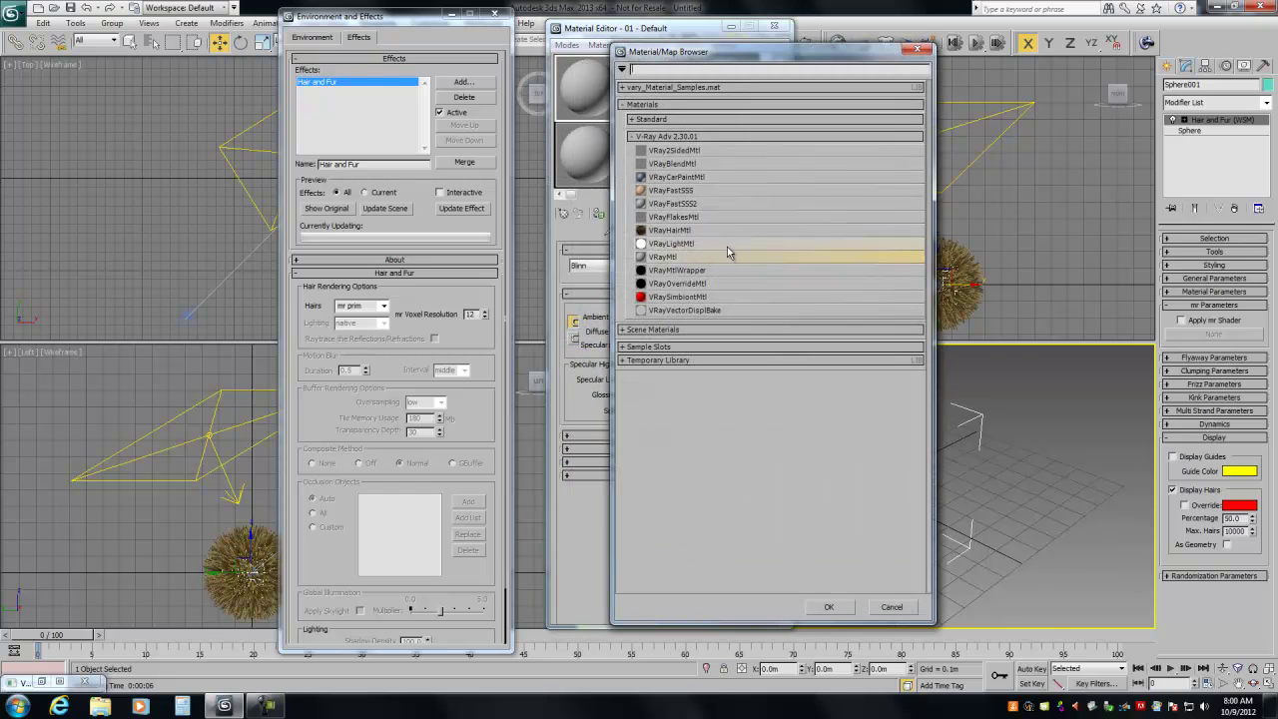
pyautogui.doubleClick(661, 258)
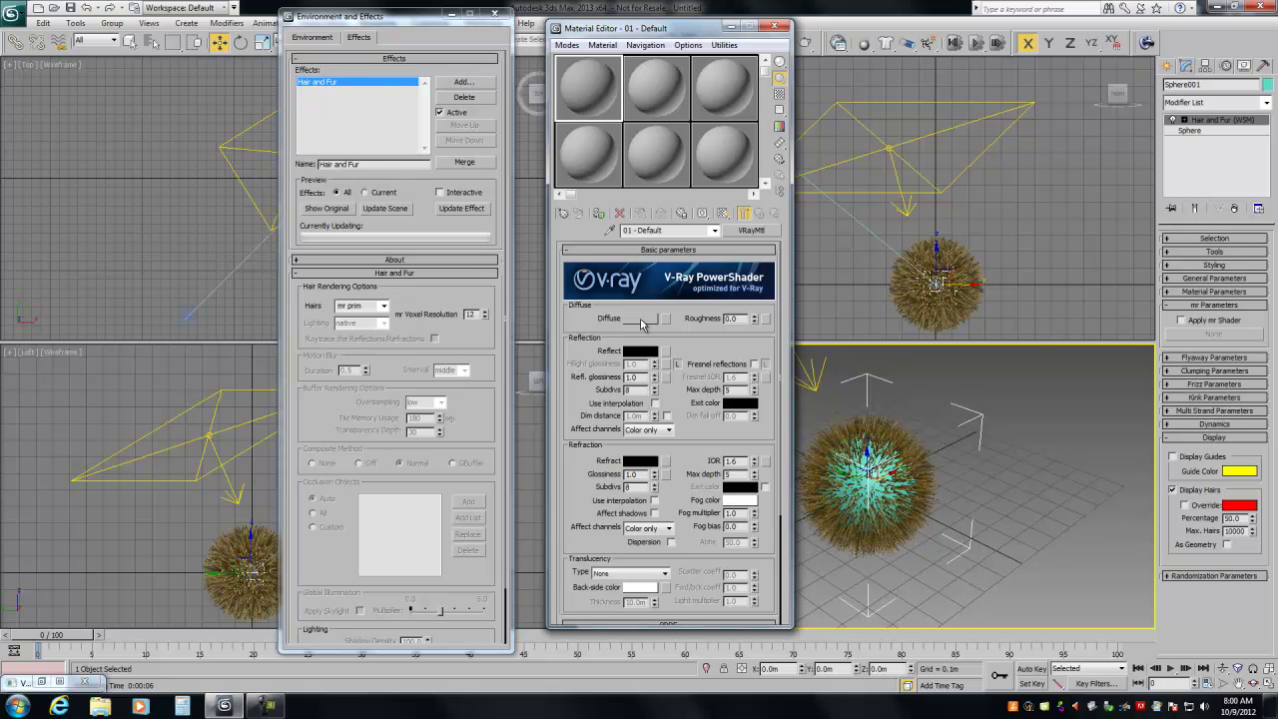
pyautogui.click(640, 317)
pyautogui.click(526, 149)
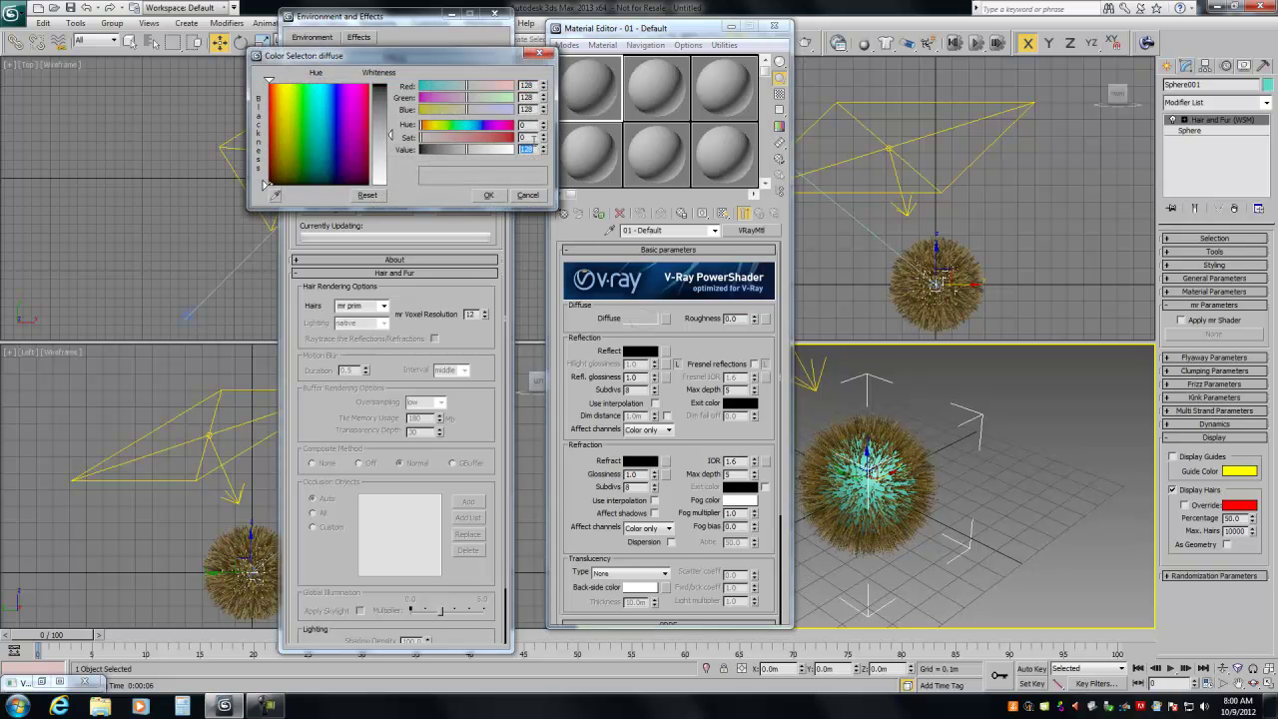
pyautogui.write('1')
pyautogui.click(489, 195)
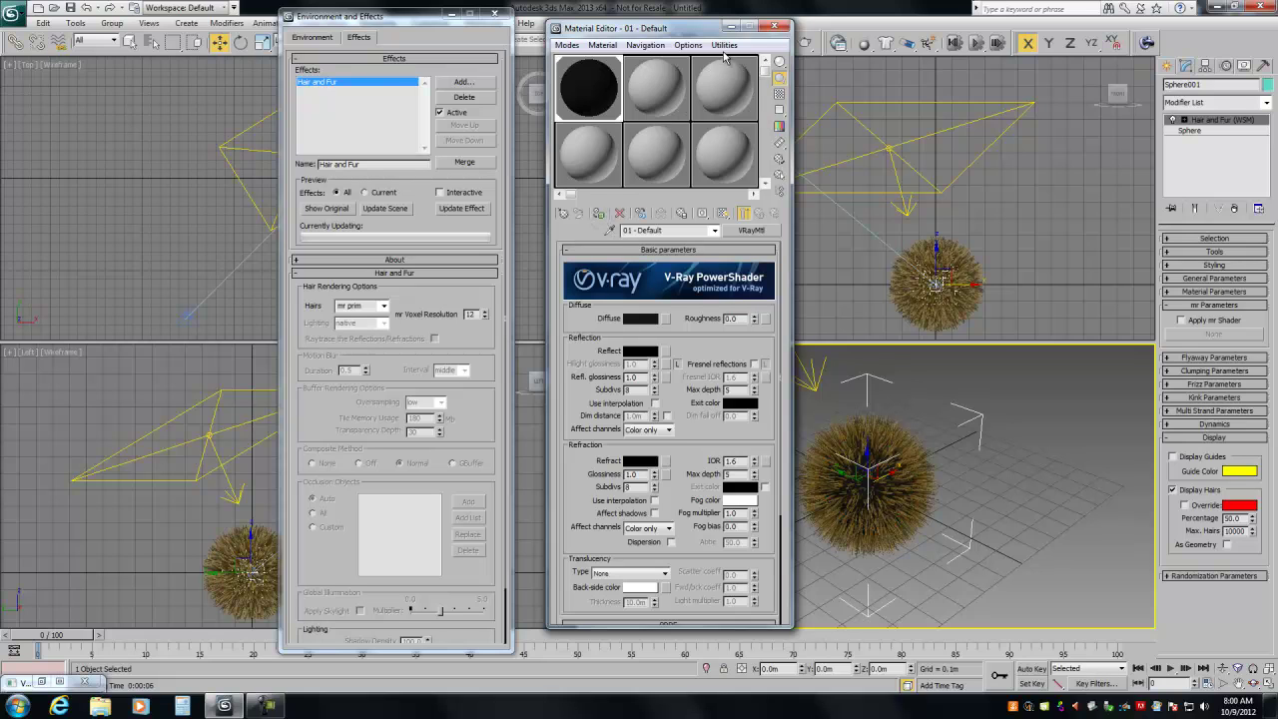
pyautogui.click(660, 95)
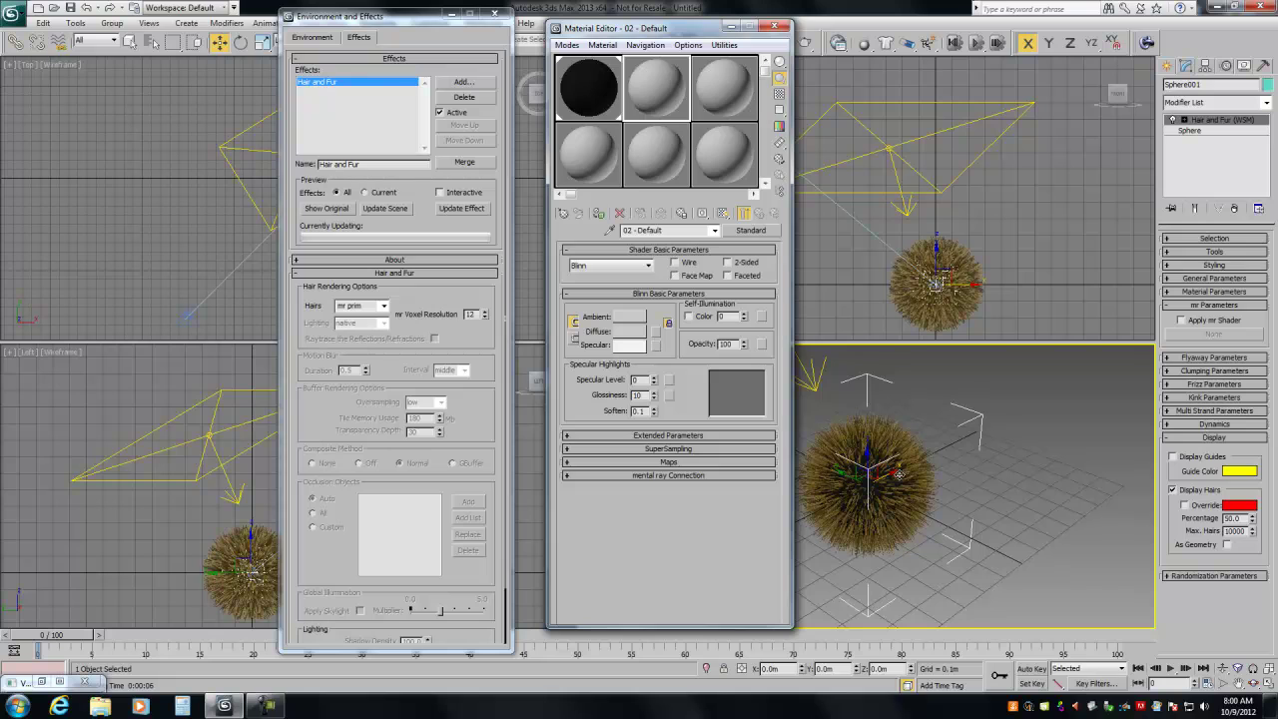
# Change the second material to a VRayHairMtl and rename it 'vray hair'
pyautogui.click(1190, 291)
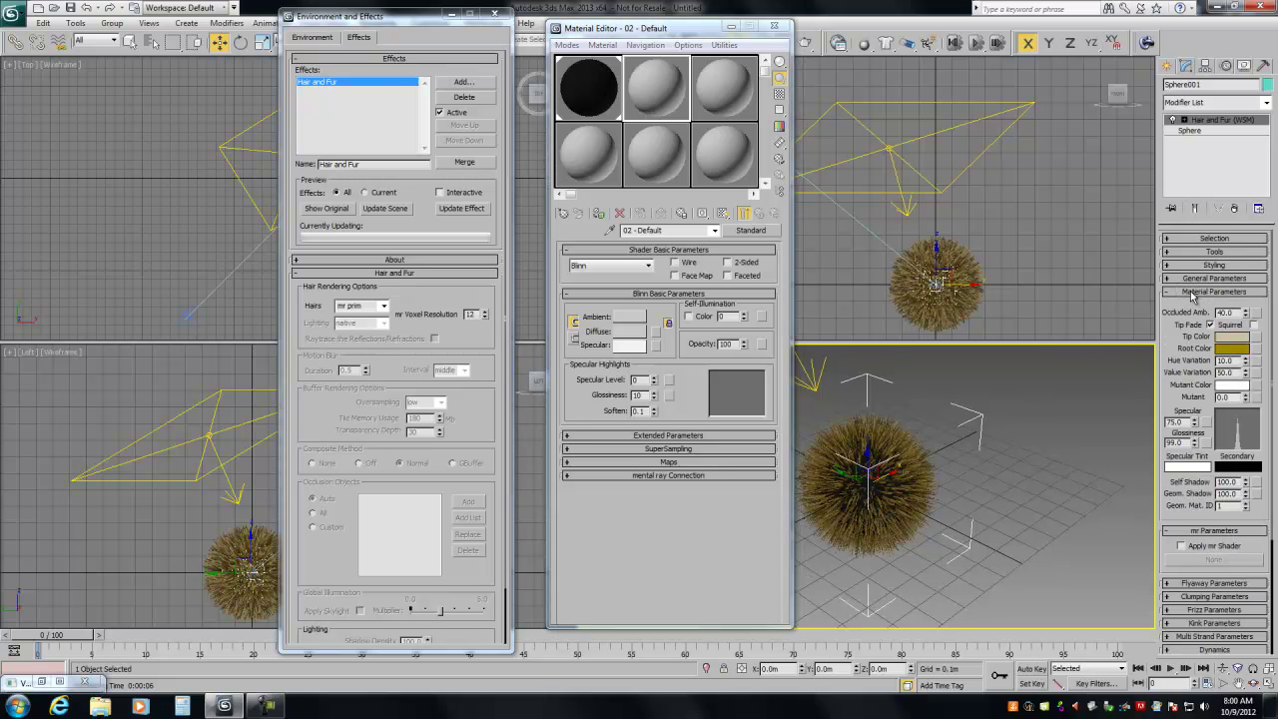
pyautogui.click(1199, 291)
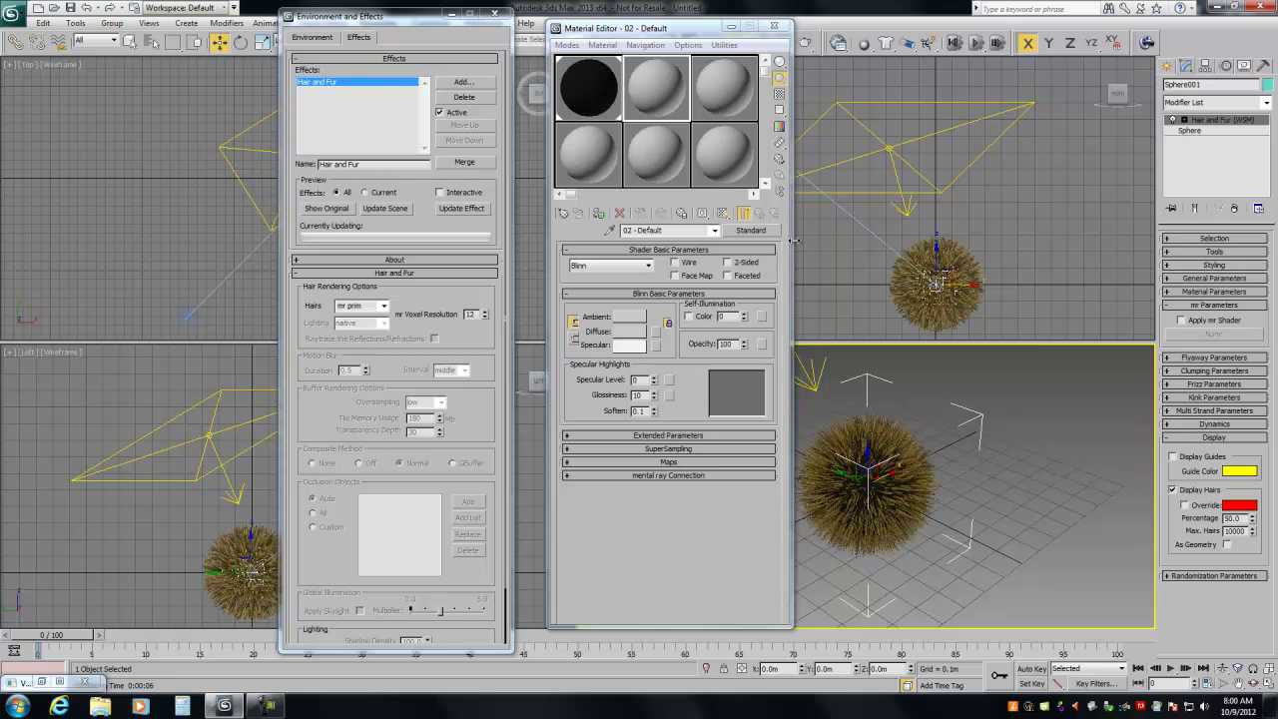
pyautogui.click(1211, 291)
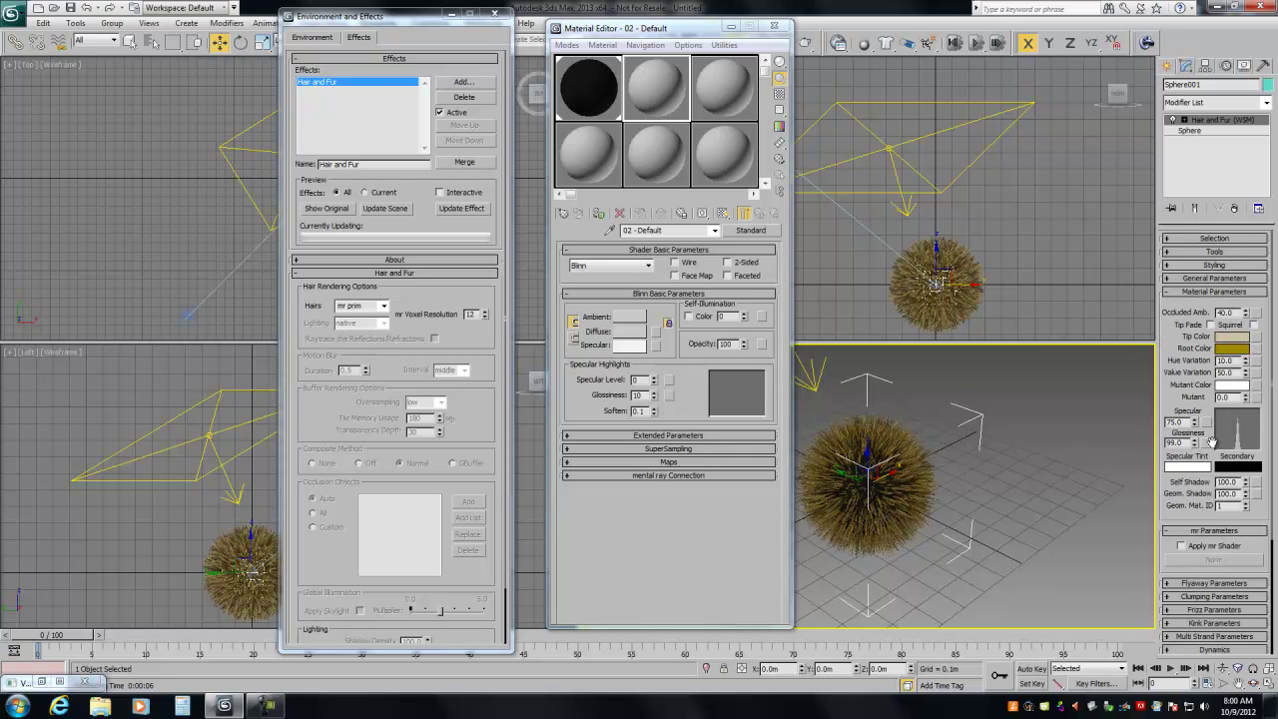
pyautogui.click(1211, 291)
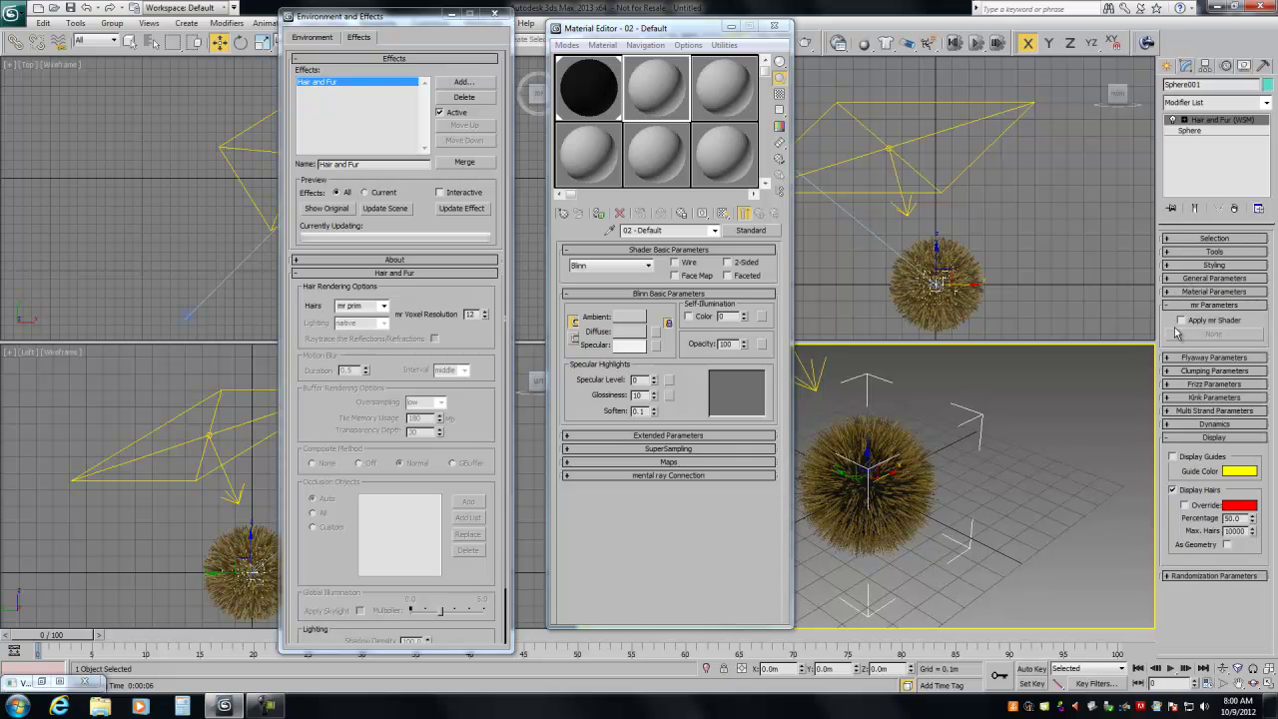
pyautogui.click(751, 230)
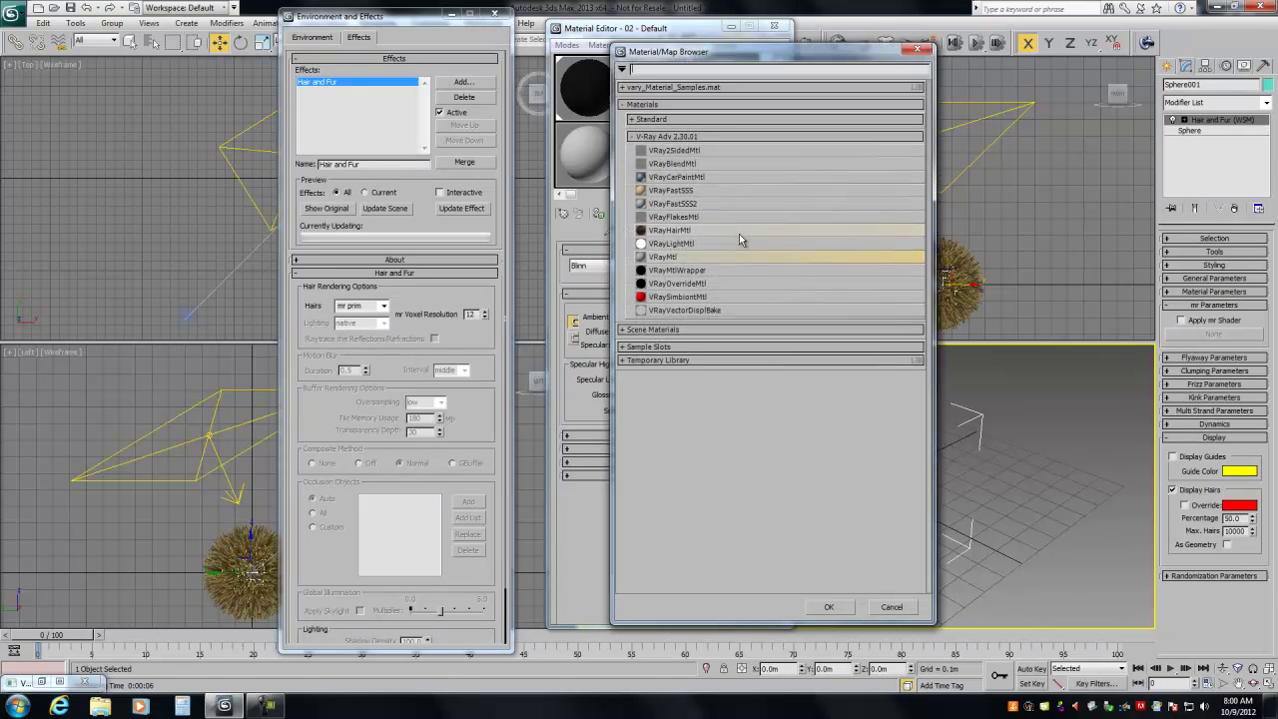
pyautogui.doubleClick(667, 232)
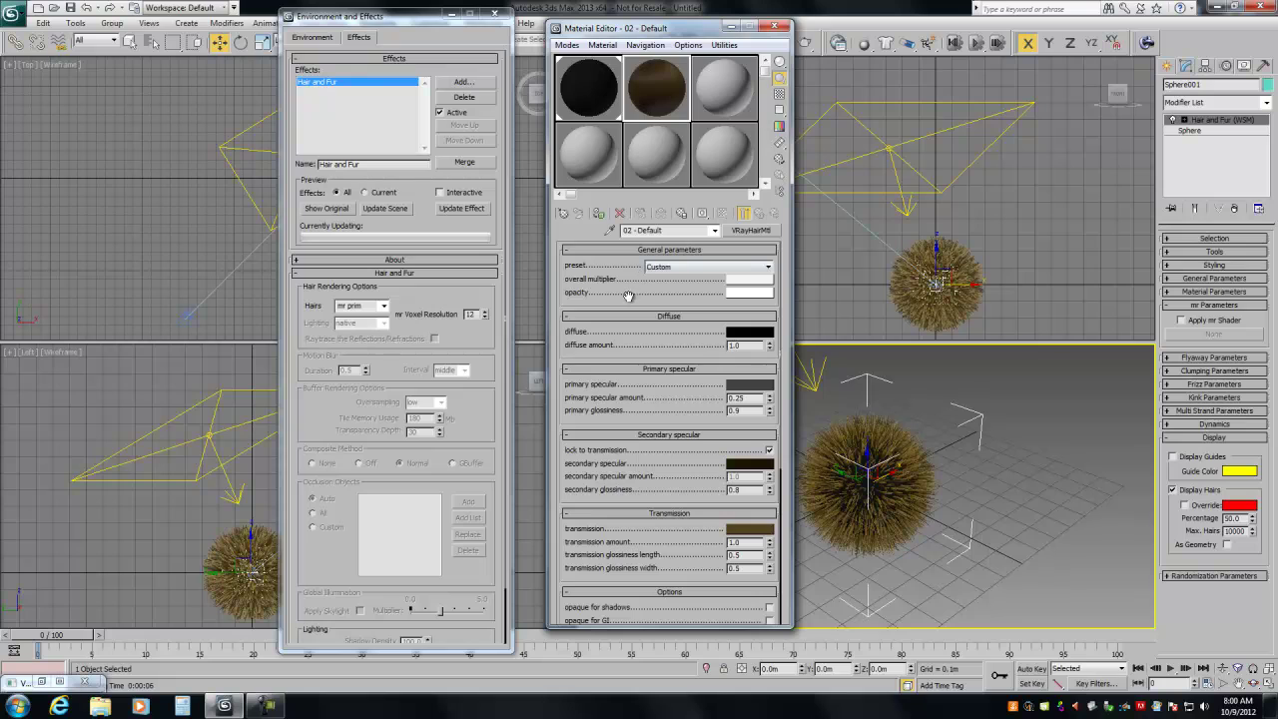
pyautogui.click(627, 231)
pyautogui.write('vray hiar')
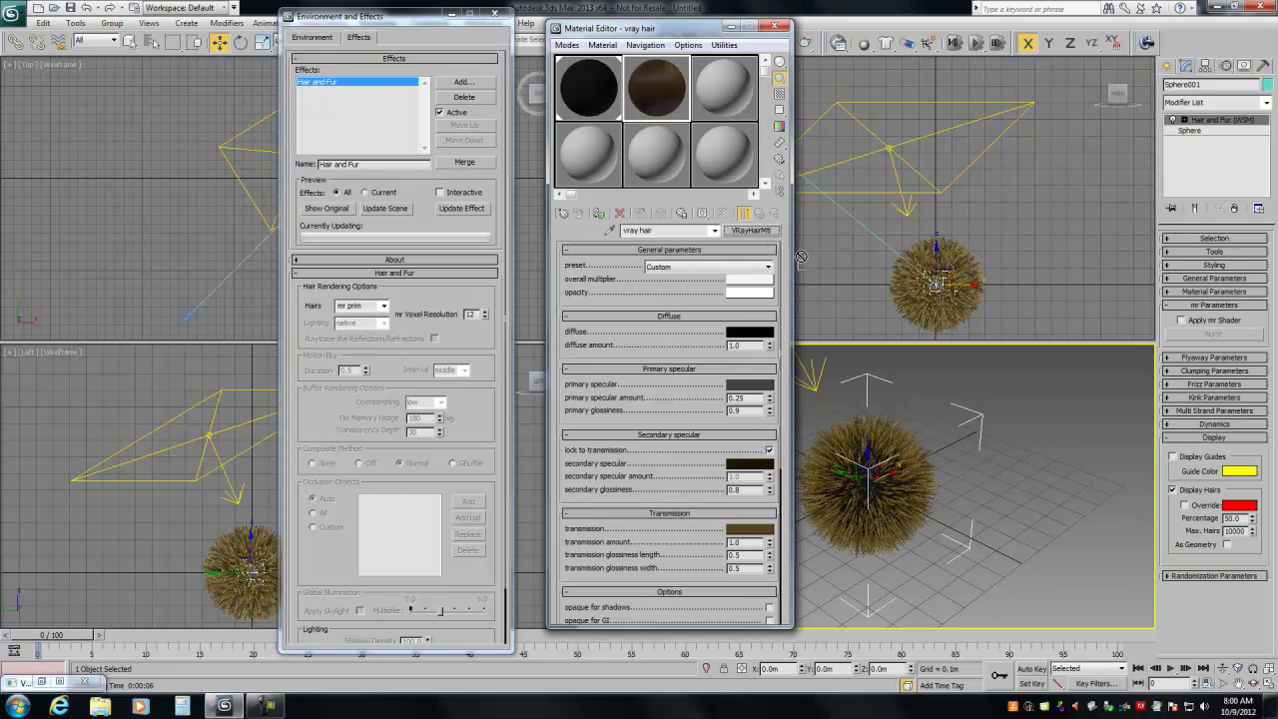
# Enable the fur's custom mr shader and link the vray hair material to it as an instance
pyautogui.click(1181, 319)
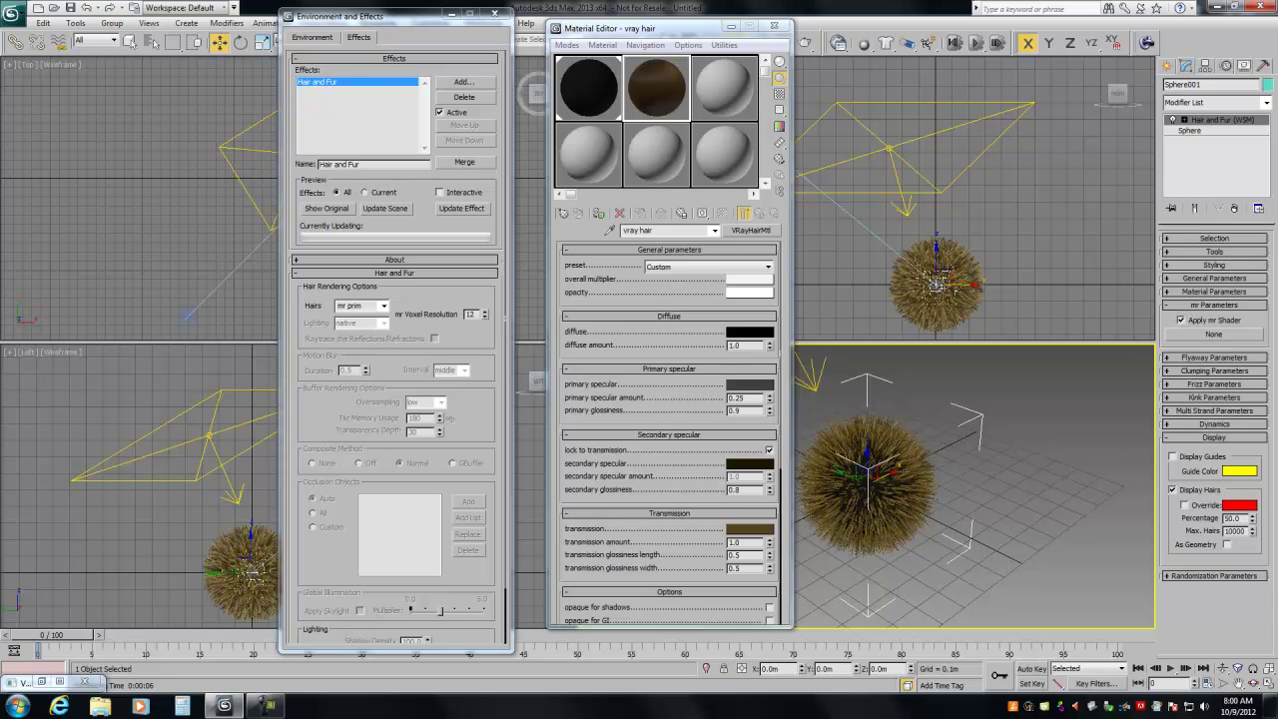
pyautogui.moveTo(734, 237); pyautogui.dragTo(1209, 335)
pyautogui.click(616, 390)
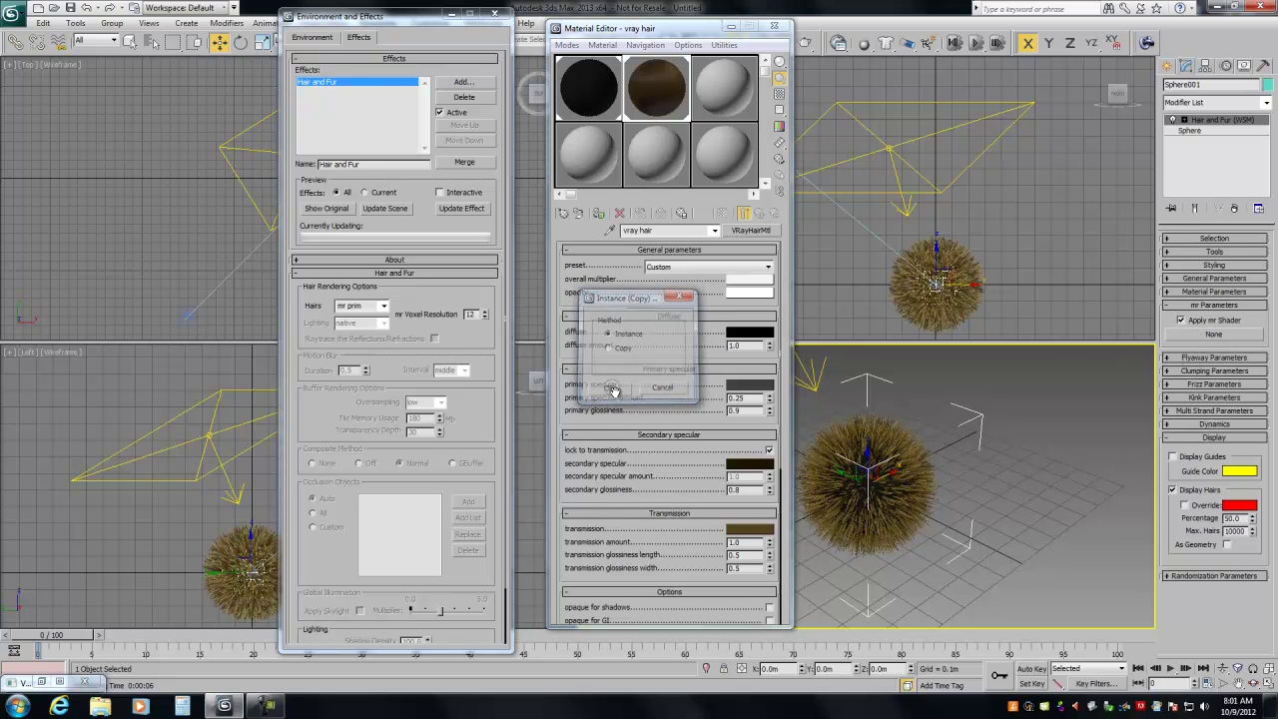
# Apply the Blond shiny hair preset to vray hair and render the scene
pyautogui.click(674, 268)
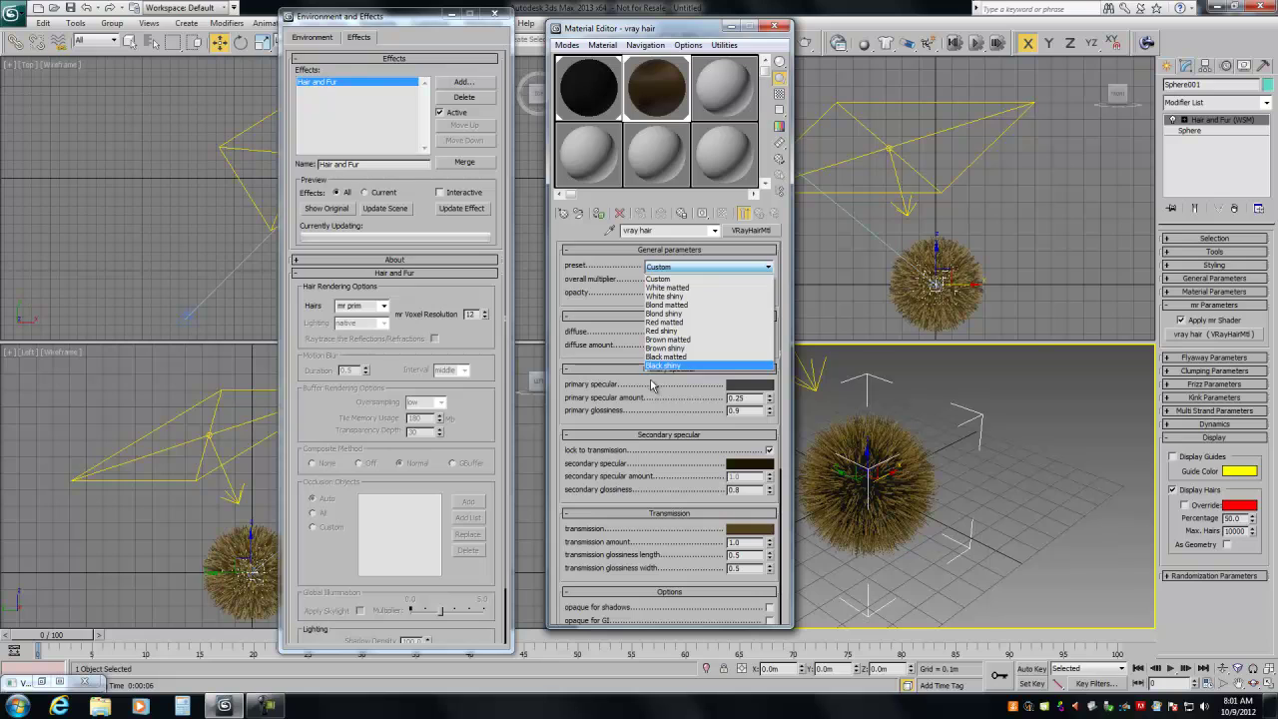
pyautogui.click(662, 349)
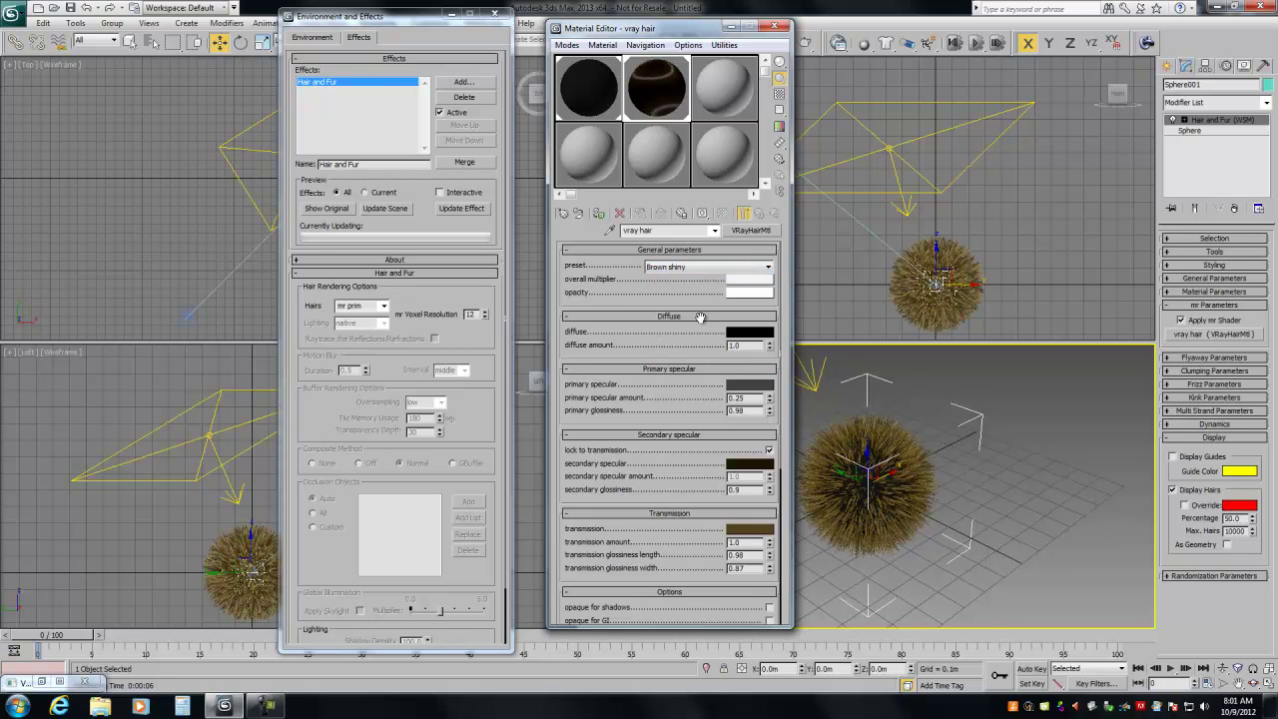
pyautogui.click(682, 268)
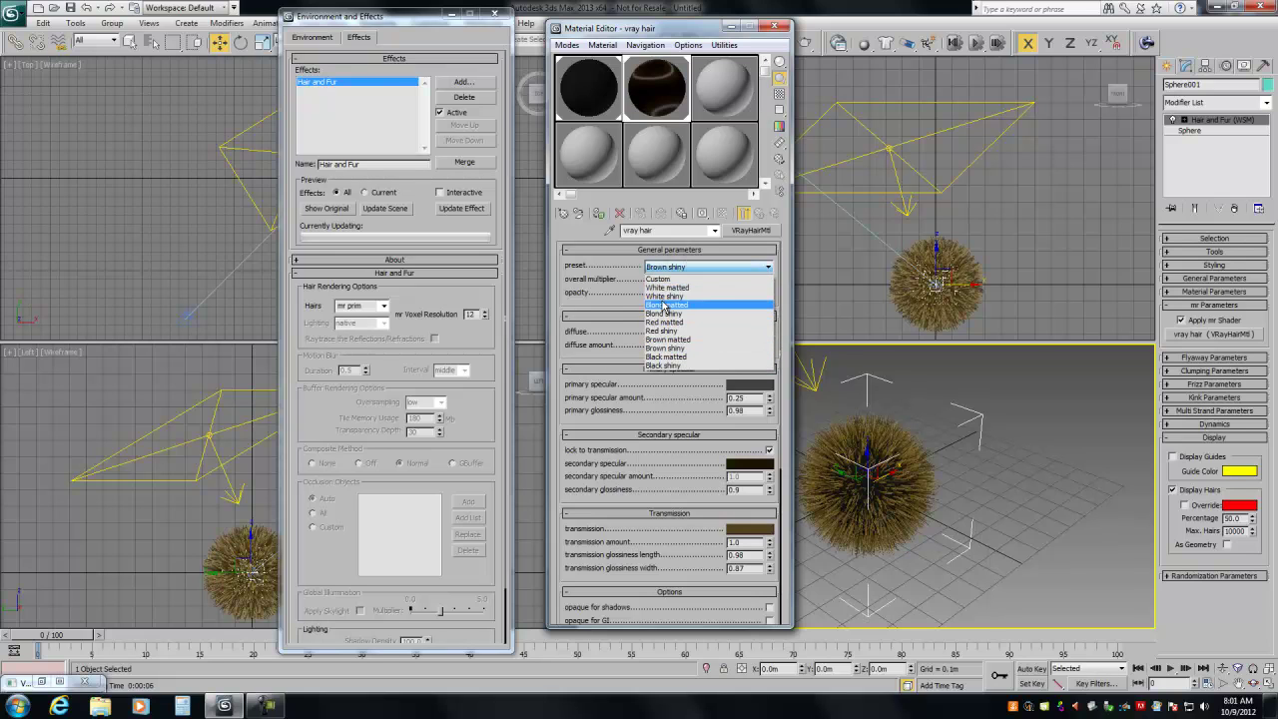
pyautogui.click(664, 314)
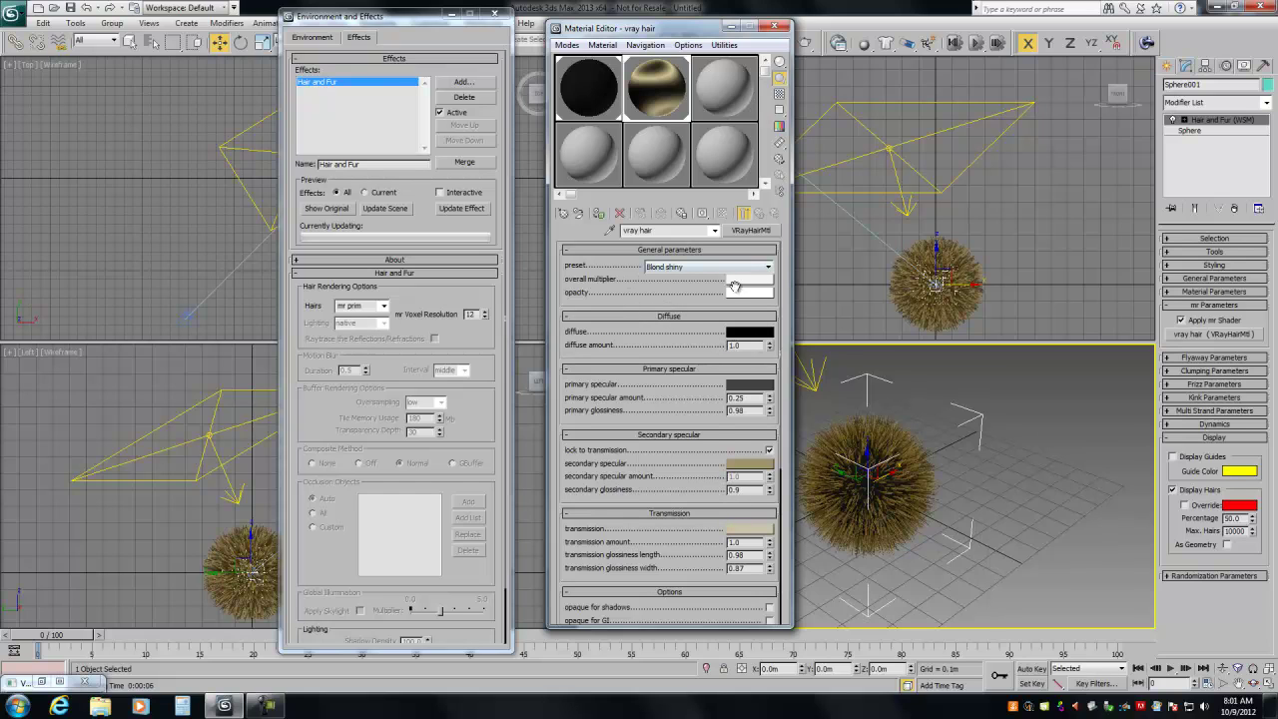
pyautogui.click(809, 46)
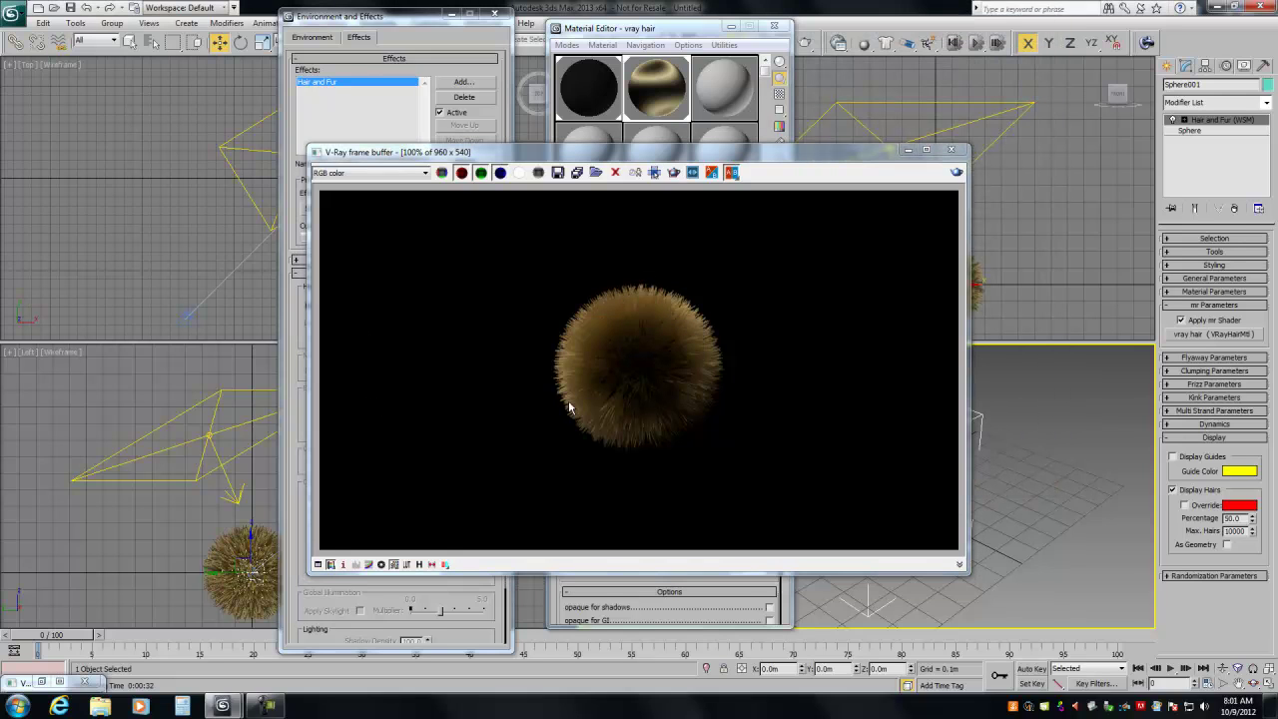
# Zoom in and out on the rendered fur sphere, then bring the Material Editor forward
pyautogui.keyDown('ctrl'); pyautogui.click(668, 394); pyautogui.keyUp('ctrl')
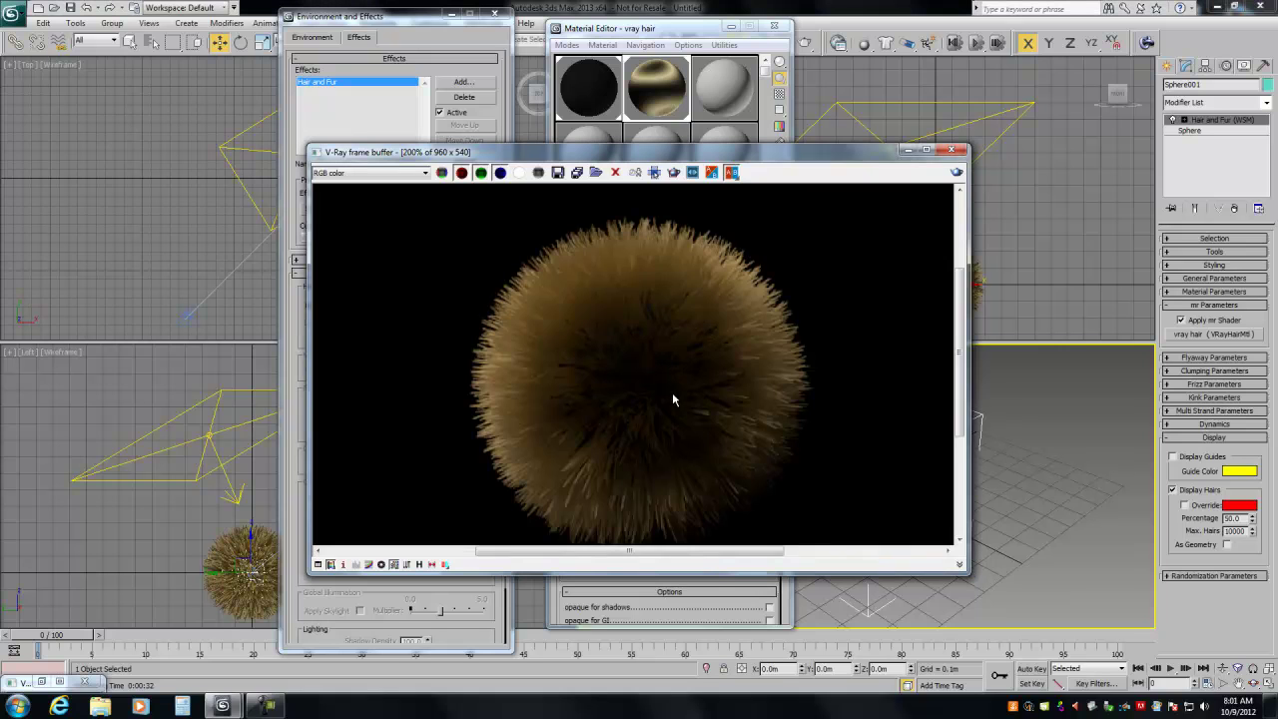
pyautogui.keyDown('ctrl'); pyautogui.rightClick(666, 392); pyautogui.keyUp('ctrl')
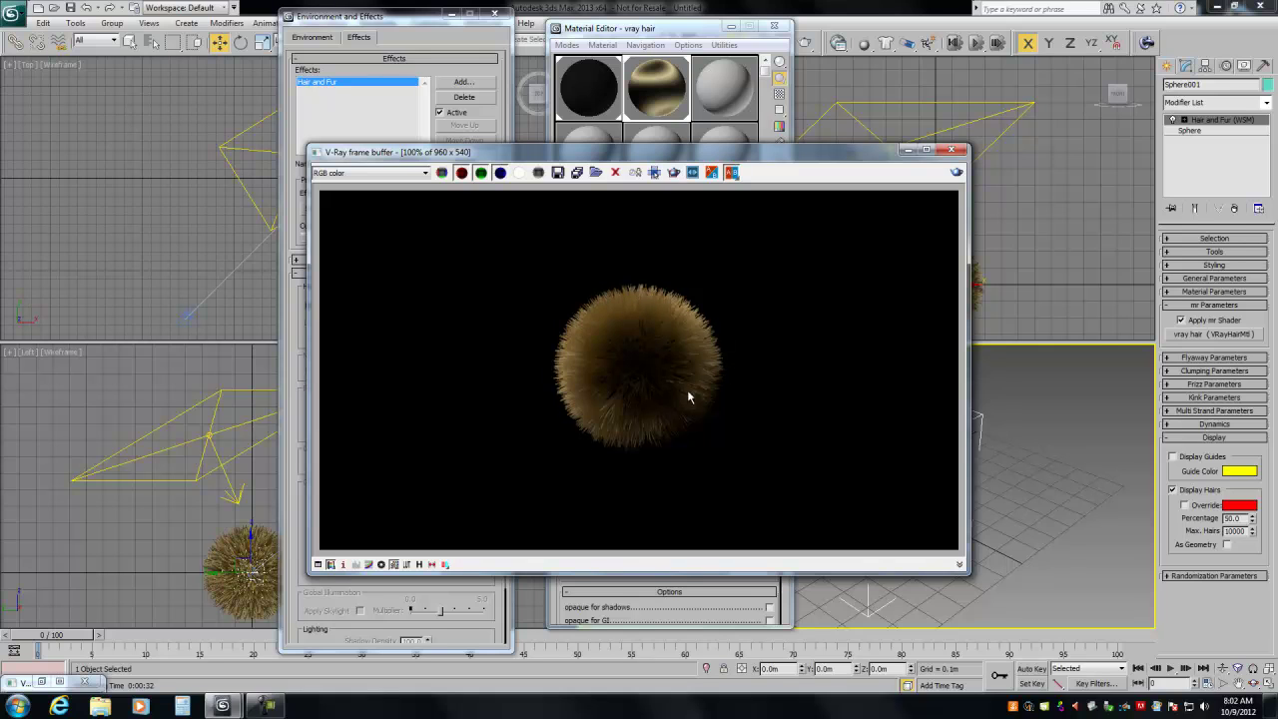
pyautogui.click(650, 78)
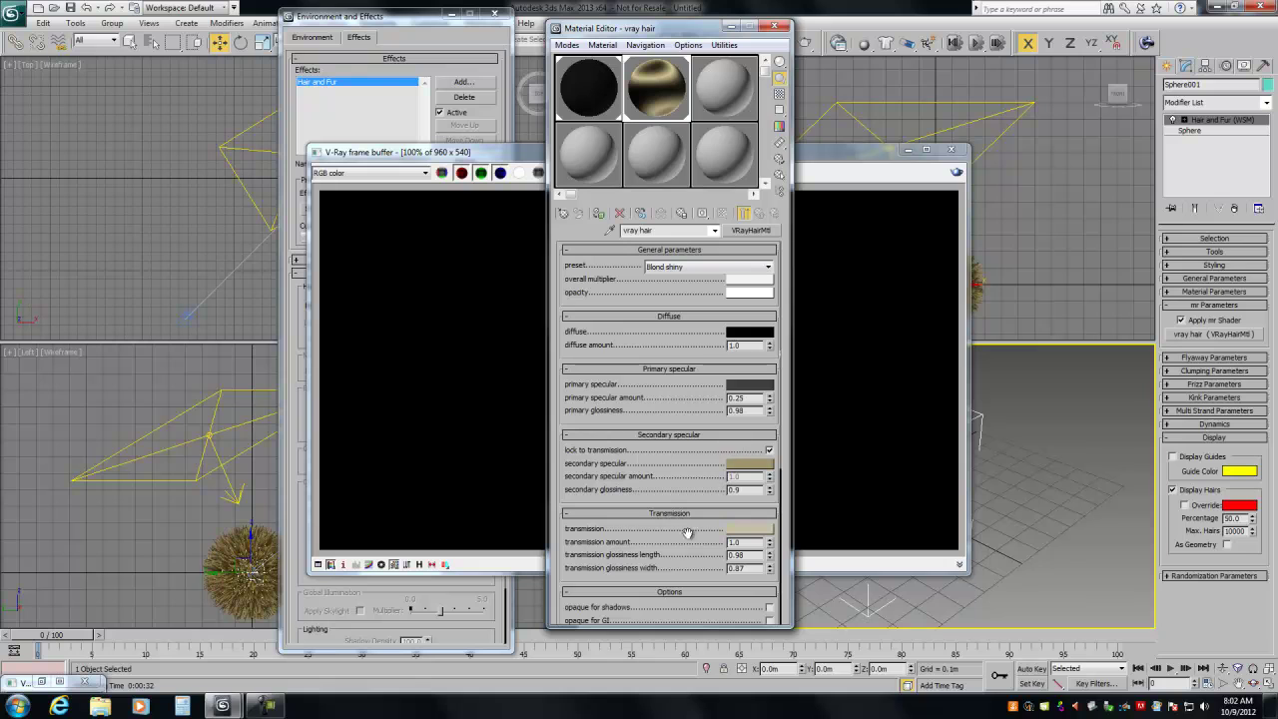
# Close the V-Ray frame buffer holding the blond fur render
pyautogui.moveTo(656, 529); pyautogui.dragTo(564, 430)
pyautogui.click(499, 184)
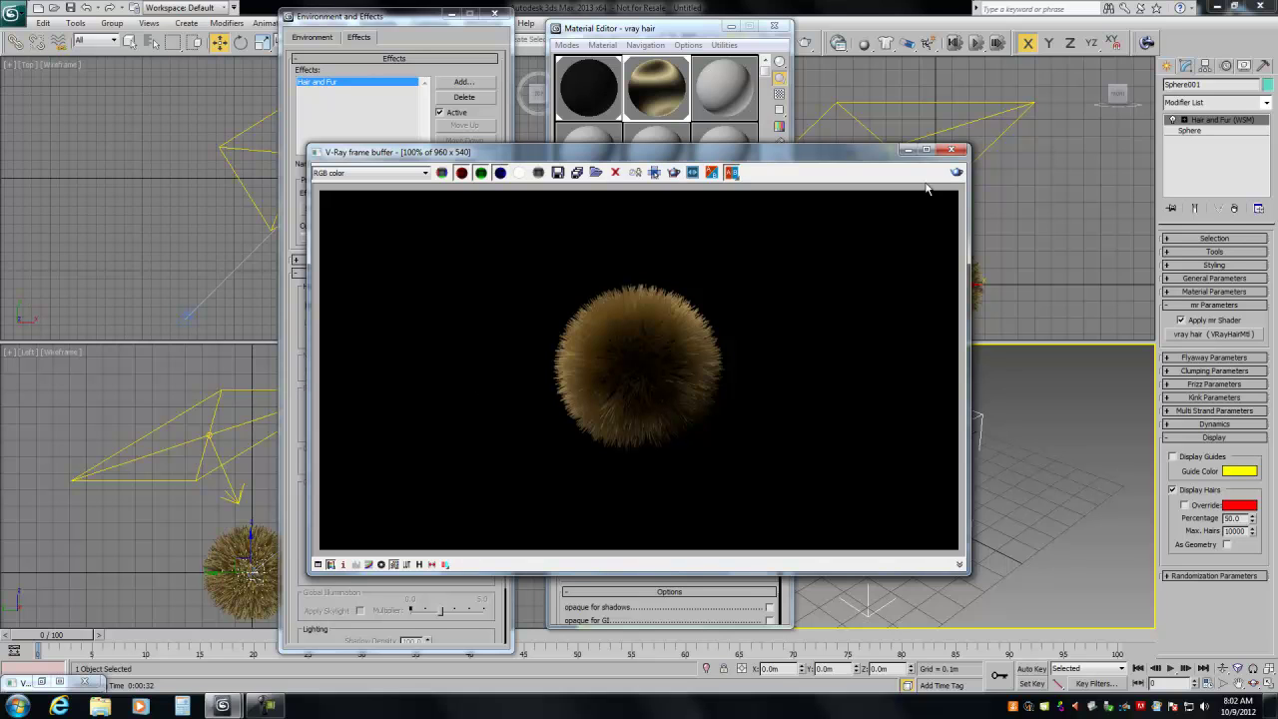
pyautogui.click(952, 150)
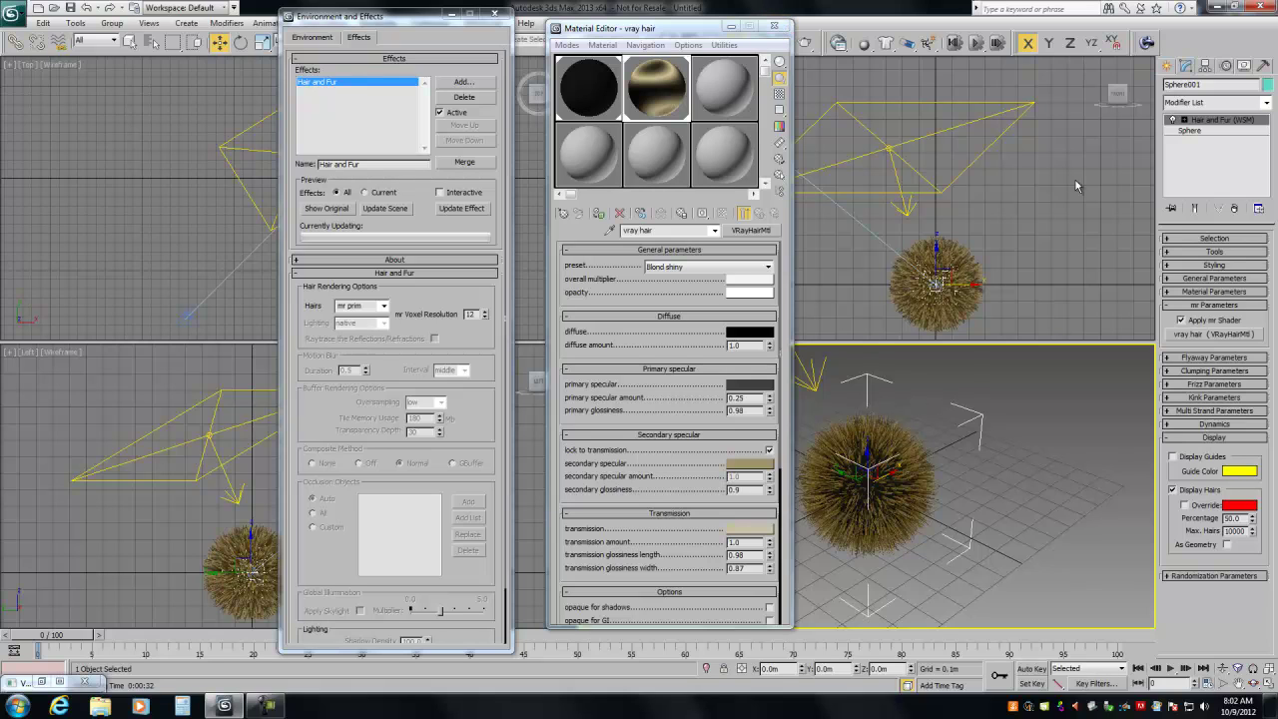
# Delete the Hair and Fur modifier and render effect, and close Environment and Effects
pyautogui.click(1234, 208)
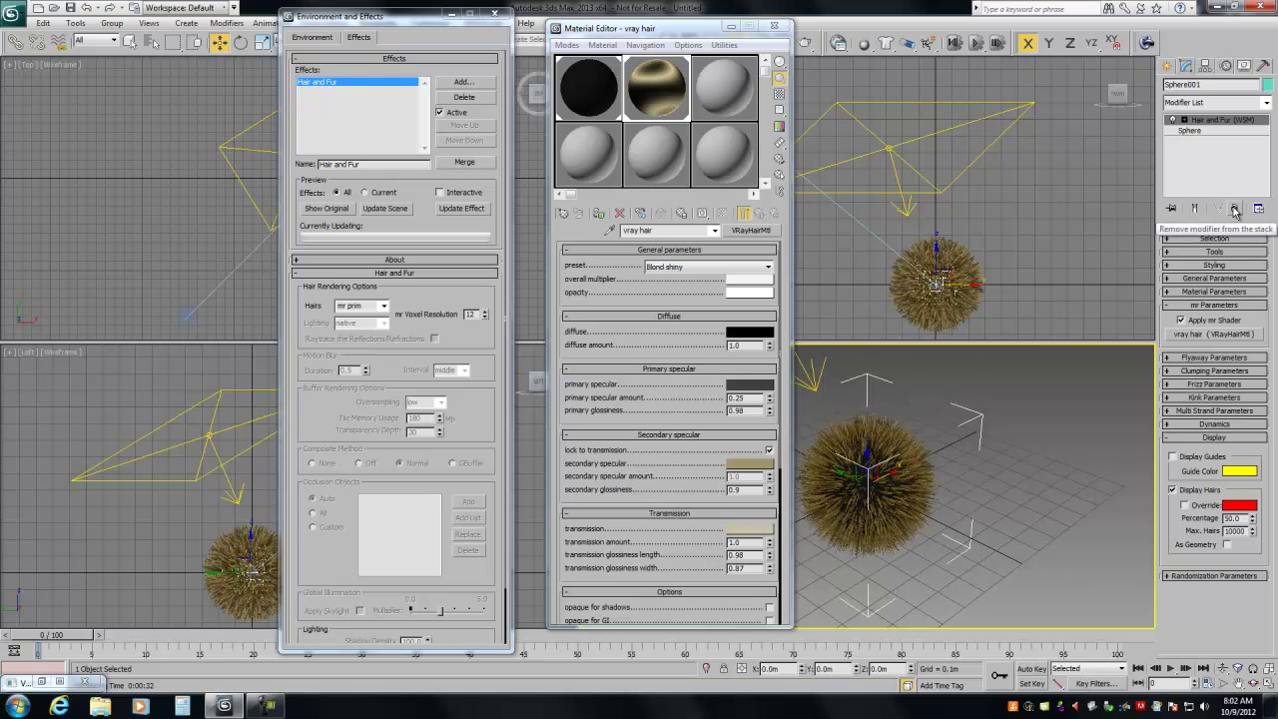
pyautogui.click(452, 97)
pyautogui.click(494, 13)
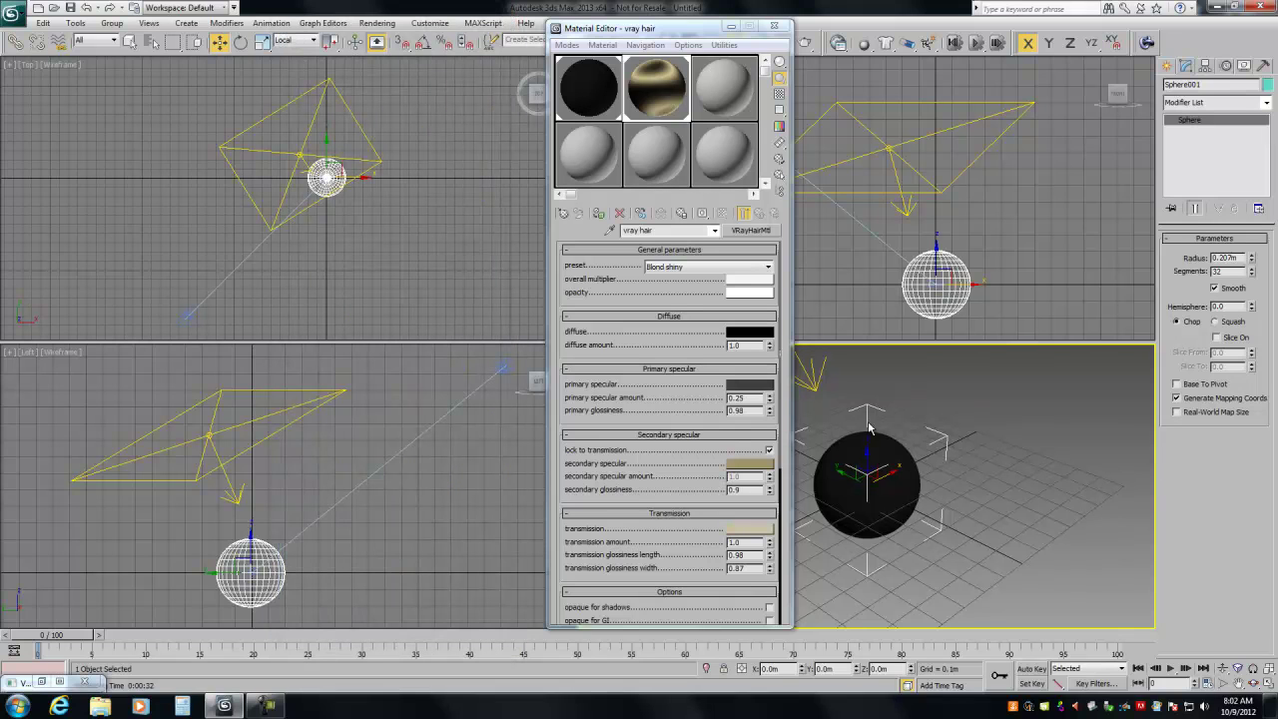
pyautogui.click(1232, 103)
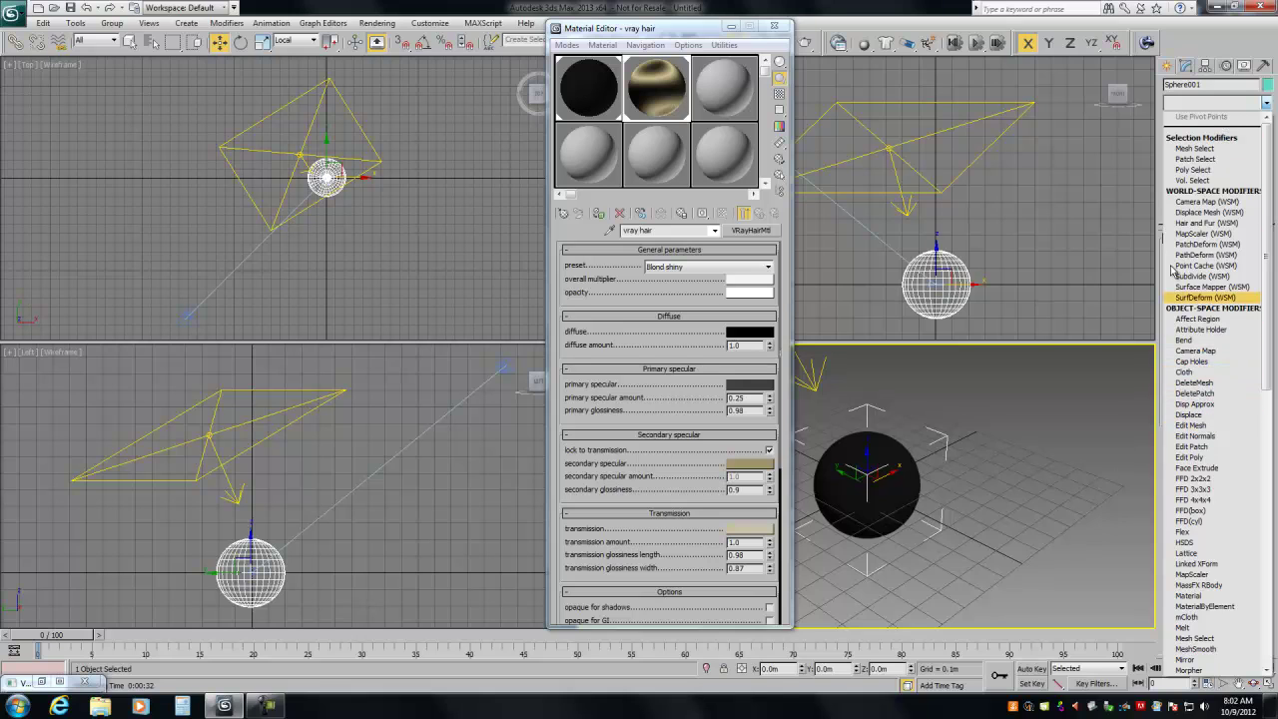
pyautogui.click(1164, 76)
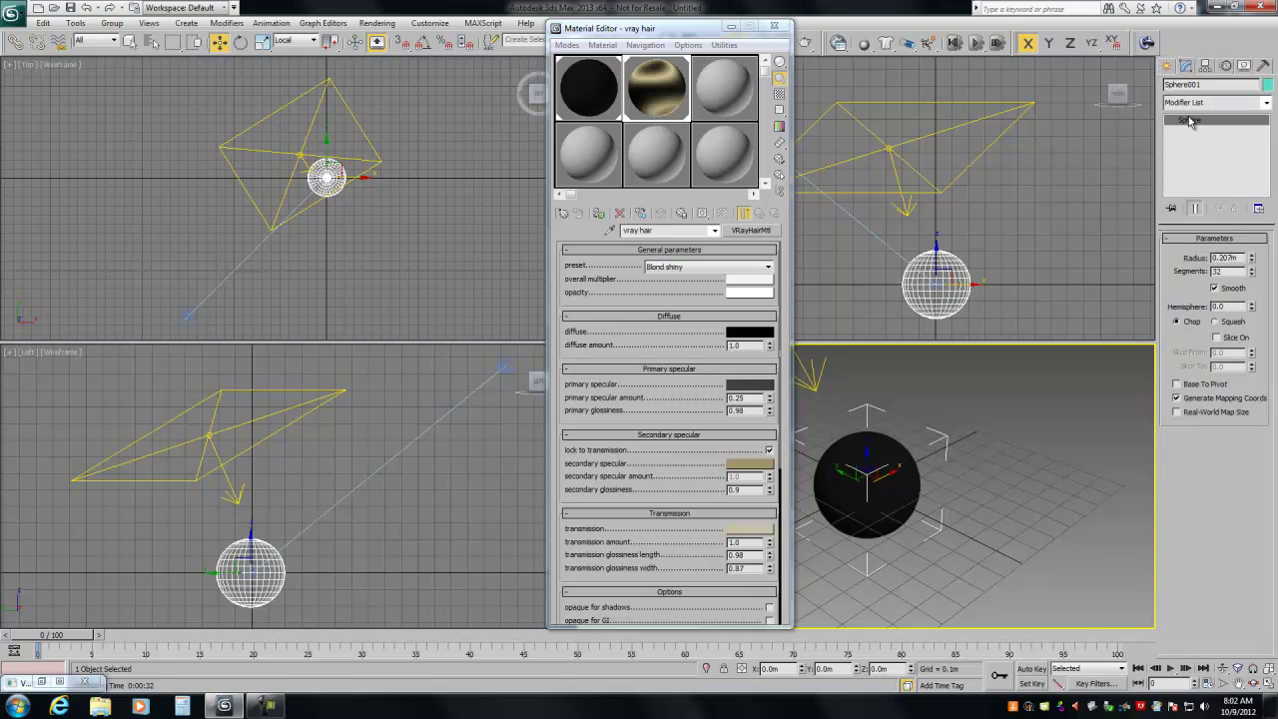
# Add VRayFur to the sphere from the VRay geometry category
pyautogui.click(1167, 68)
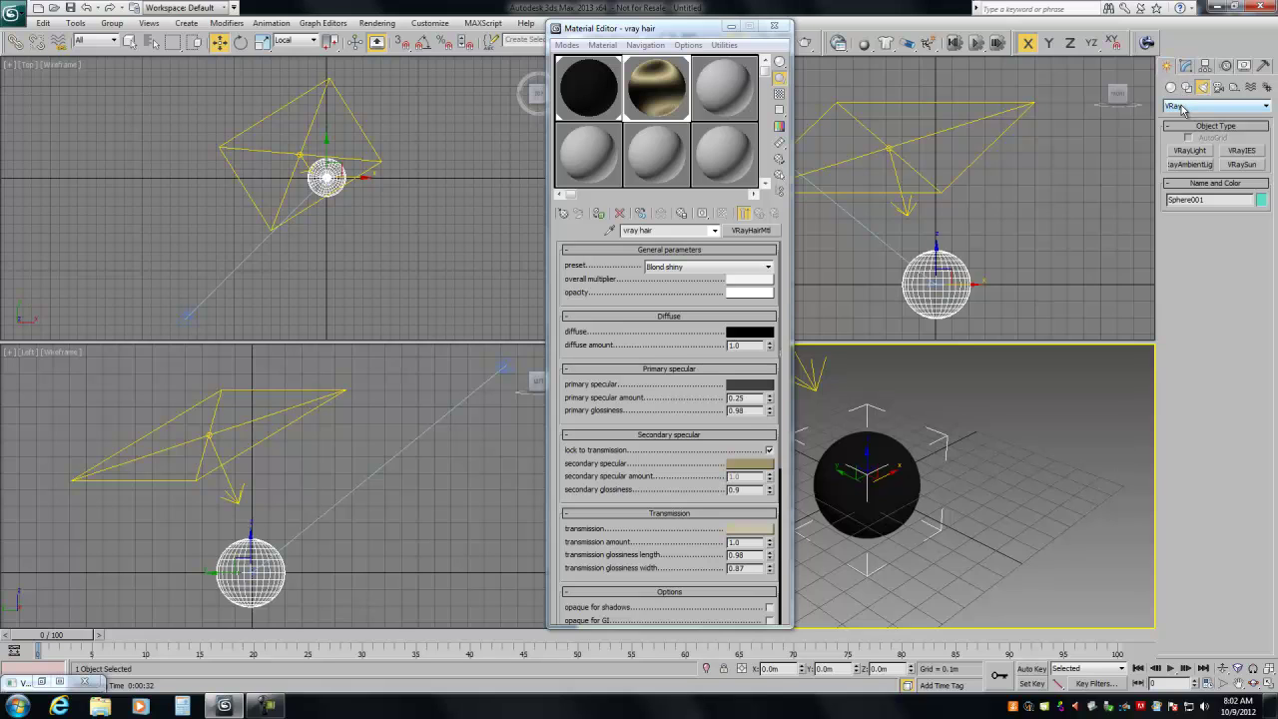
pyautogui.click(1183, 108)
pyautogui.click(1172, 87)
pyautogui.click(1177, 107)
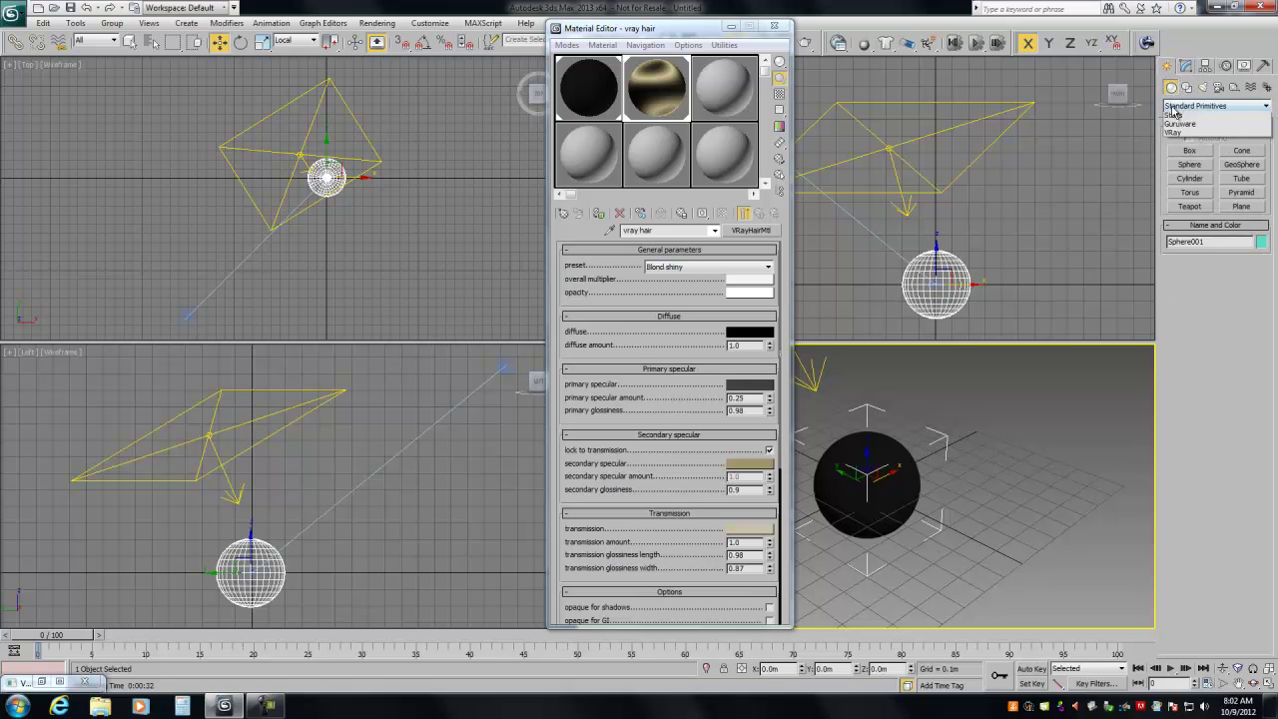
pyautogui.click(1188, 240)
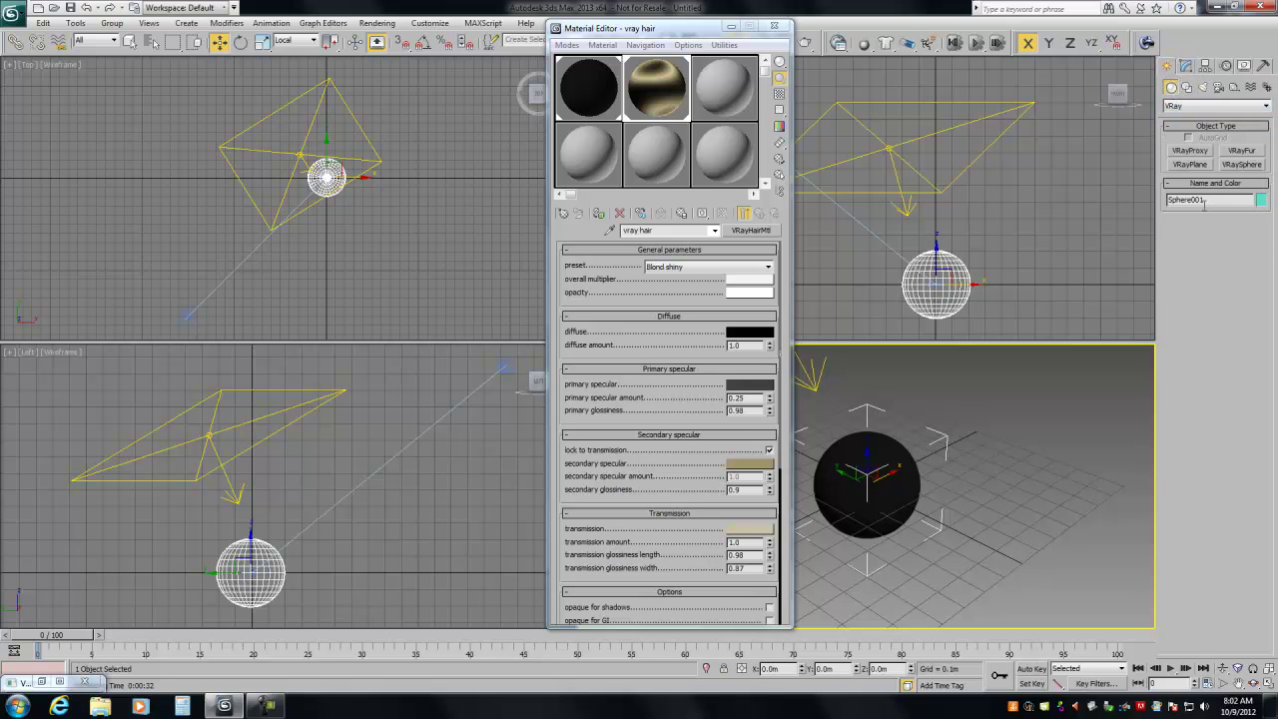
pyautogui.click(1241, 151)
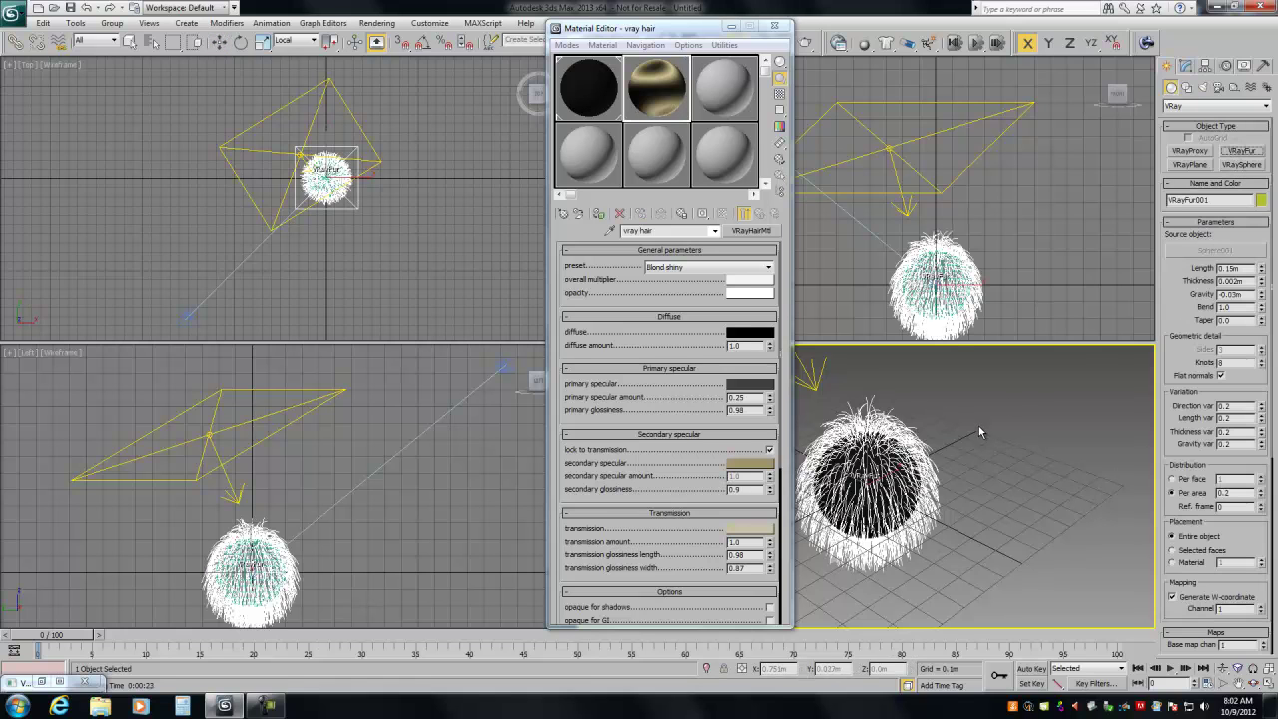
# Assign the vray hair material to the VRayFur and start a production render
pyautogui.click(588, 87)
pyautogui.click(657, 87)
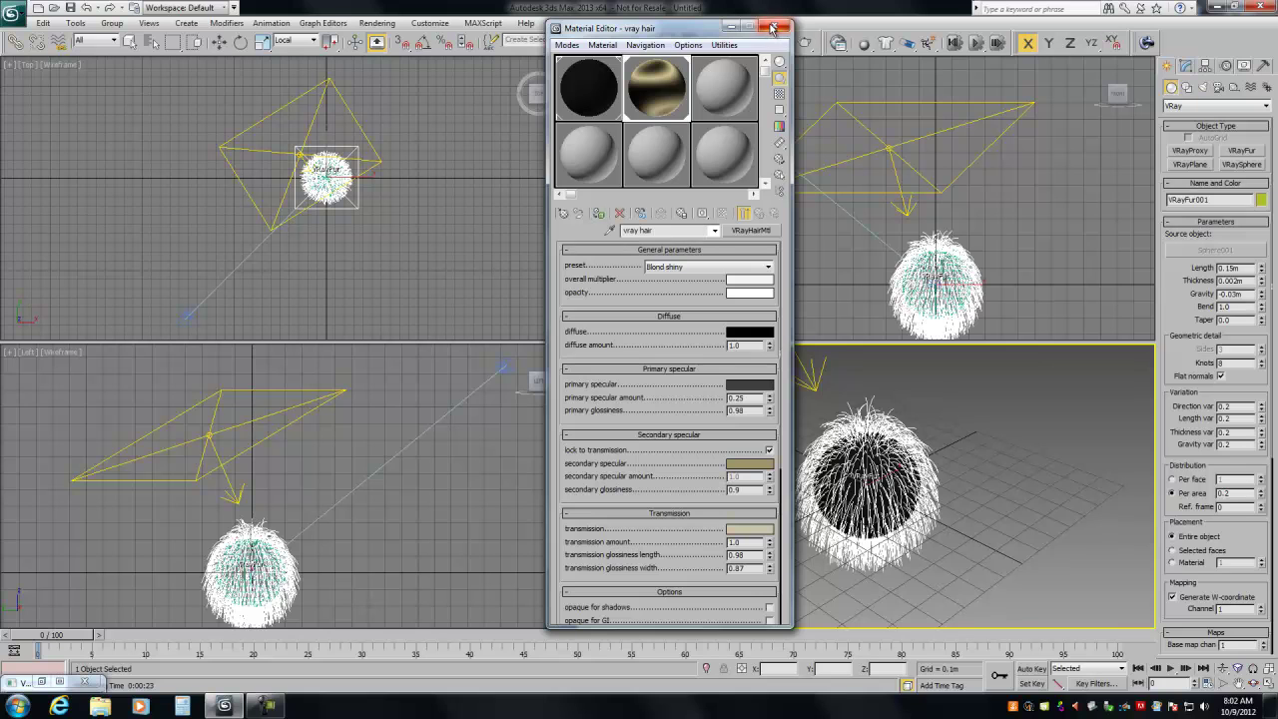
pyautogui.click(774, 27)
pyautogui.click(805, 41)
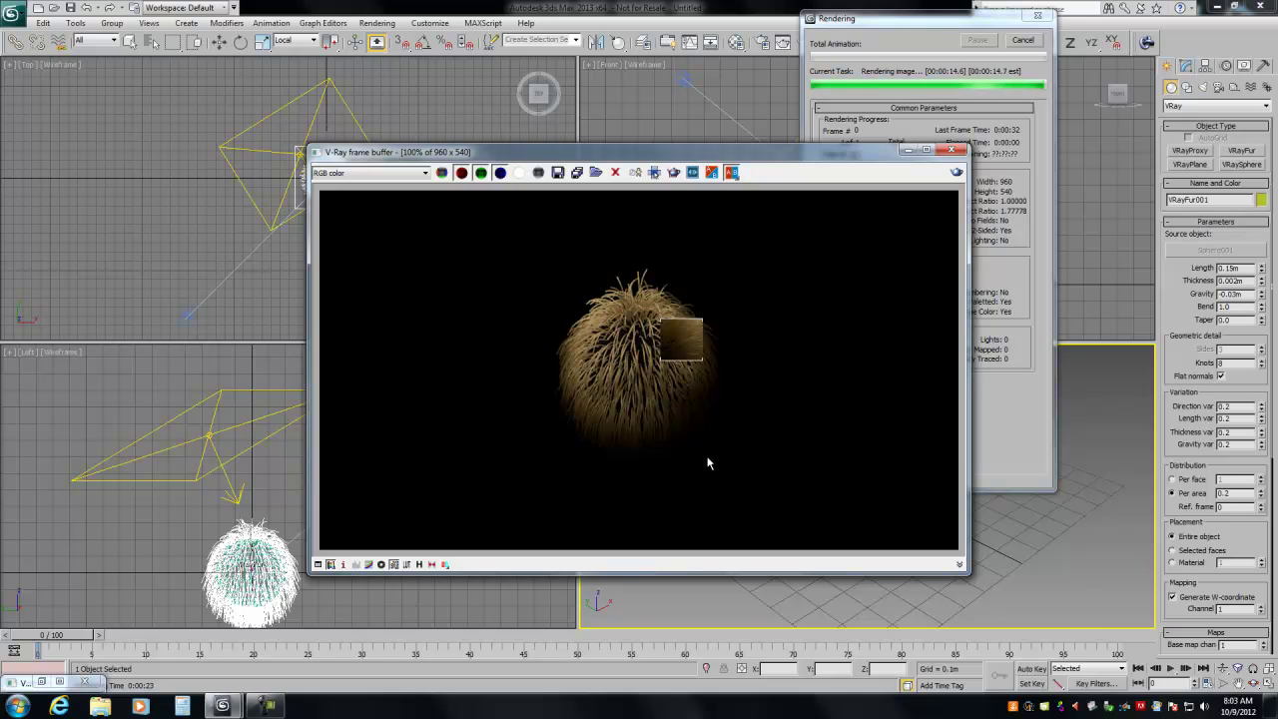
# Scroll down the VRayFur parameters while the render finishes
pyautogui.scroll(-2, 1176, 448)
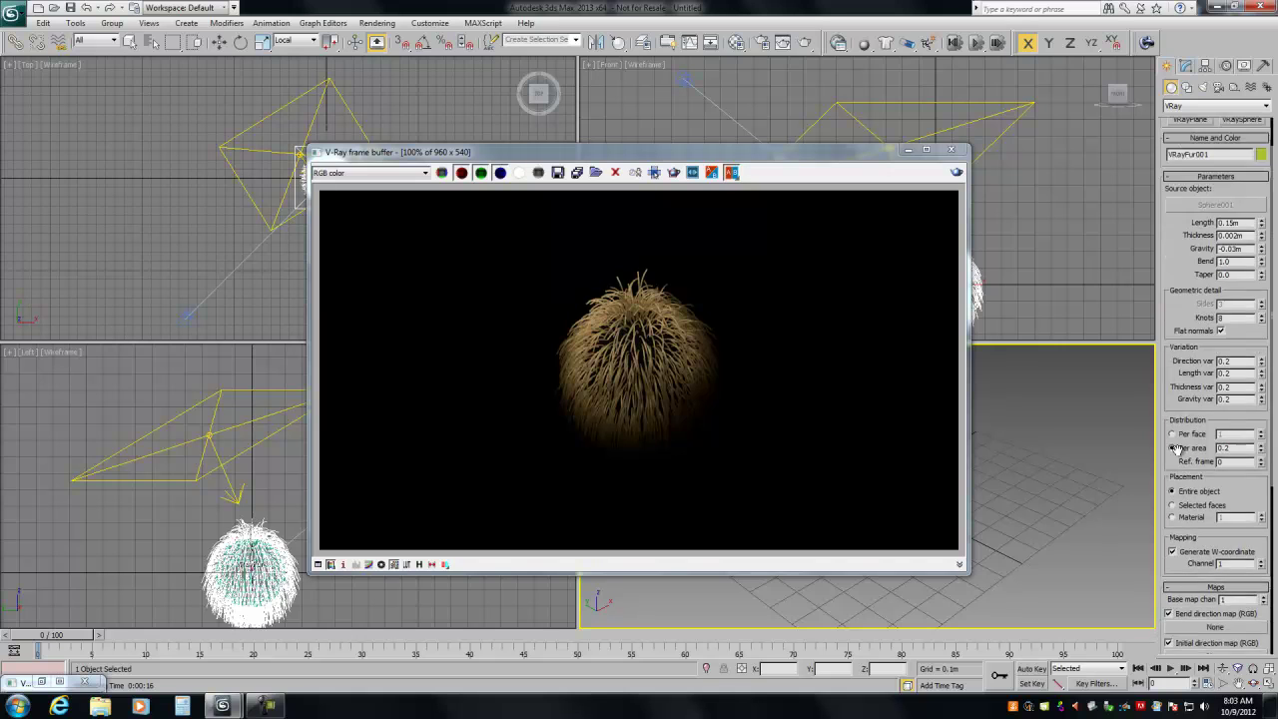
pyautogui.scroll(-5, 1175, 448)
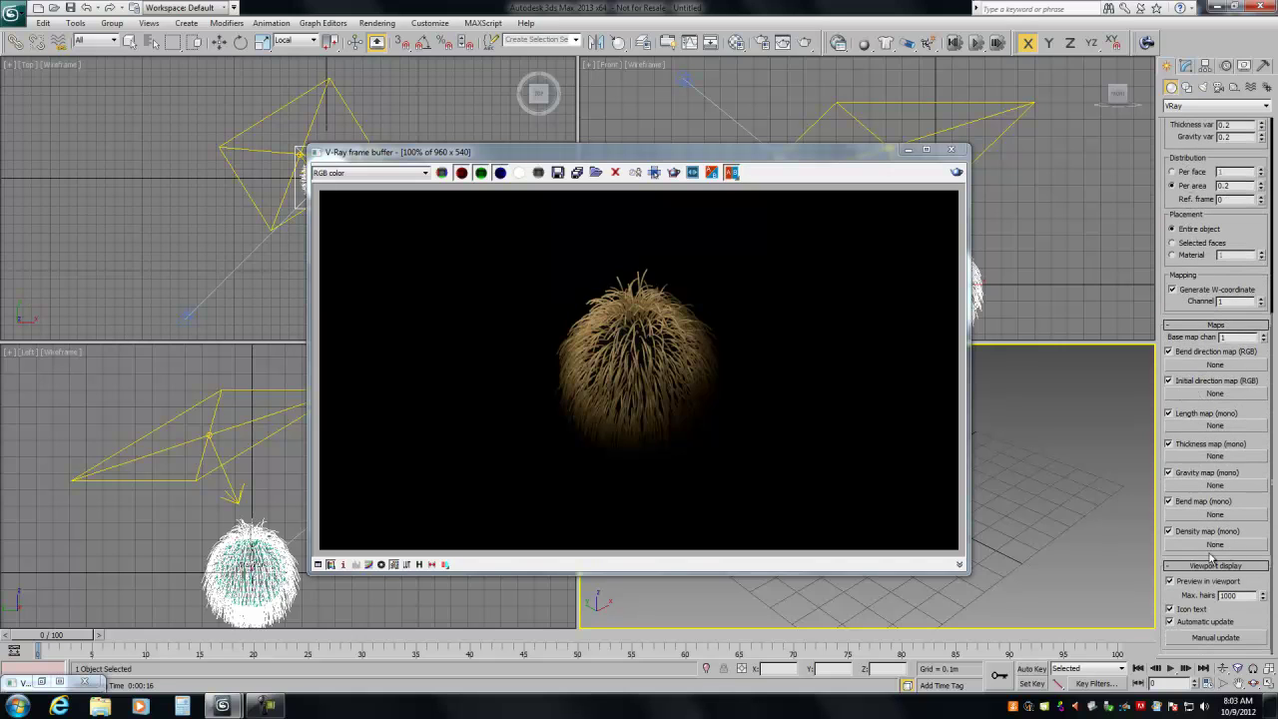